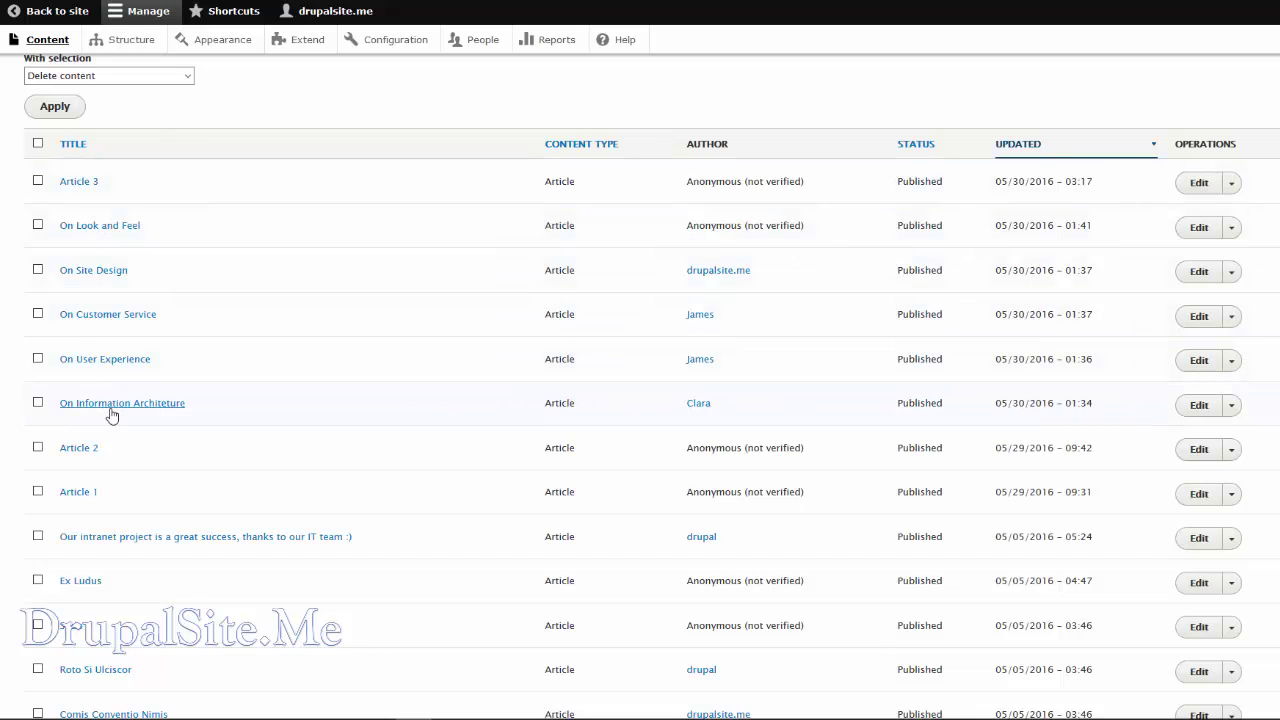
# - Delete the Drupal Conference link from the Main navigation menu via its operations dropdown
pyautogui.scroll(3, 287, 98)
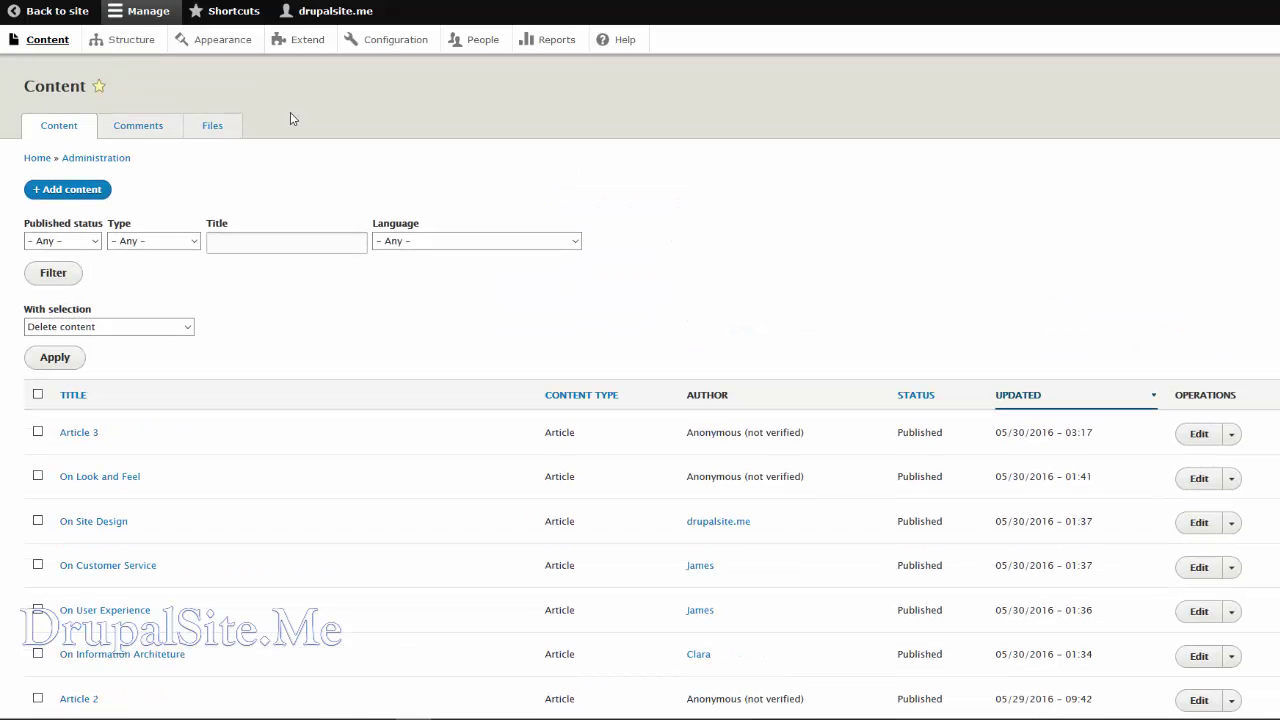
pyautogui.click(132, 45)
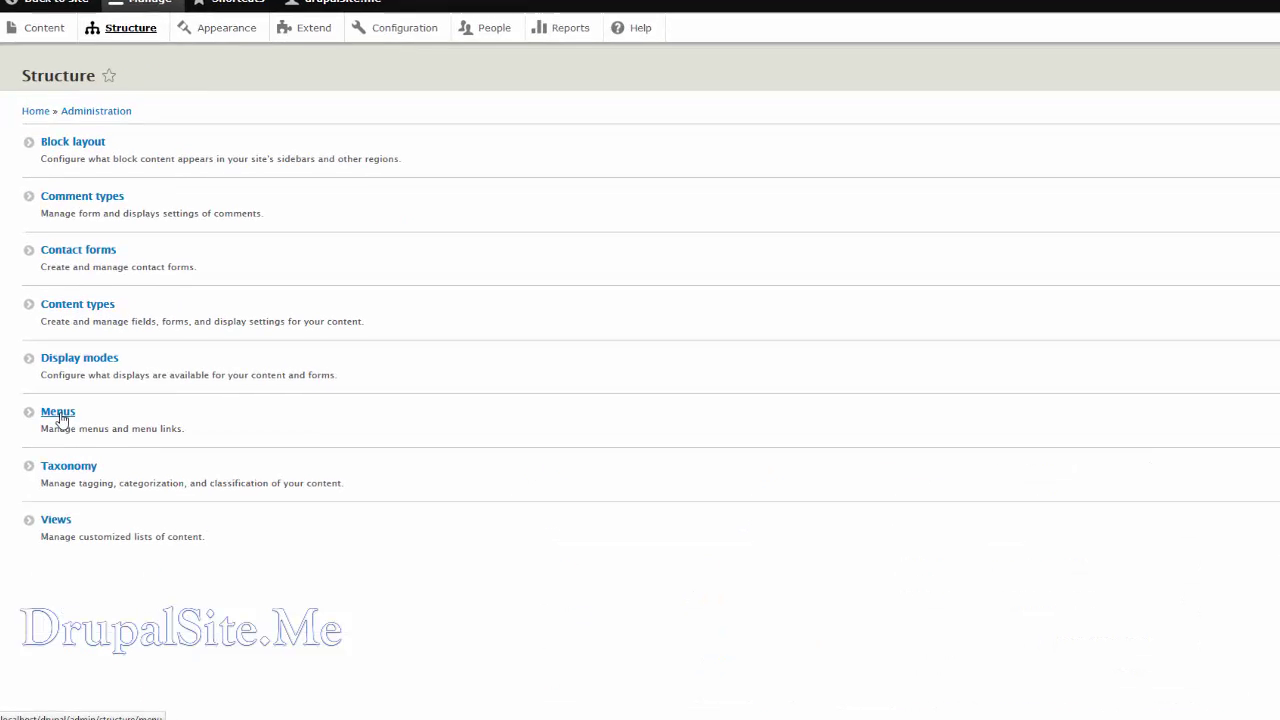
pyautogui.click(60, 418)
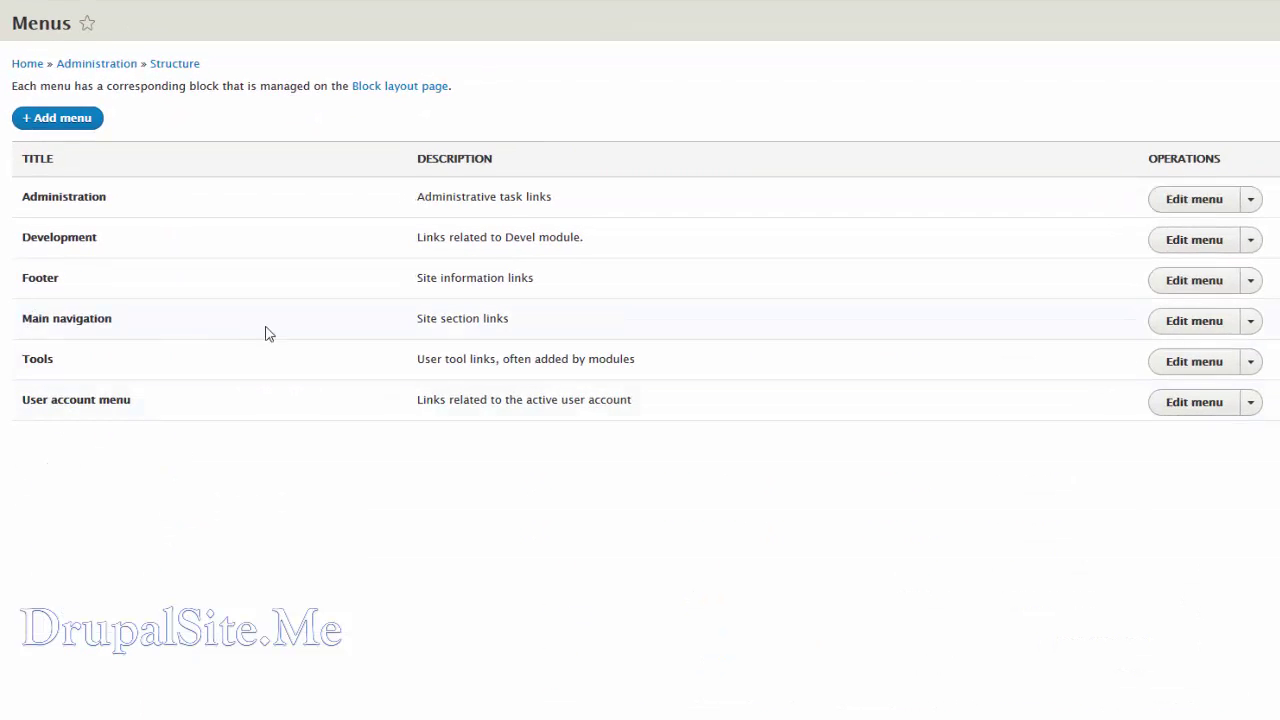
pyautogui.click(1182, 328)
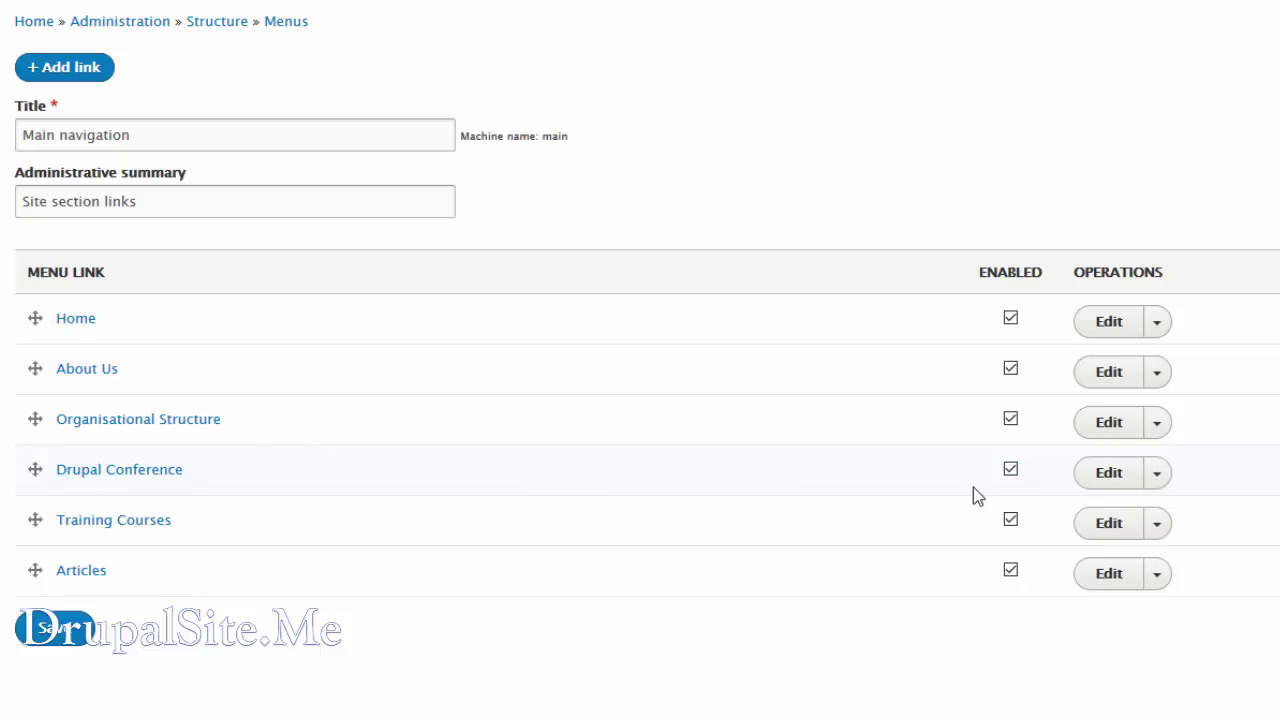
pyautogui.click(1156, 478)
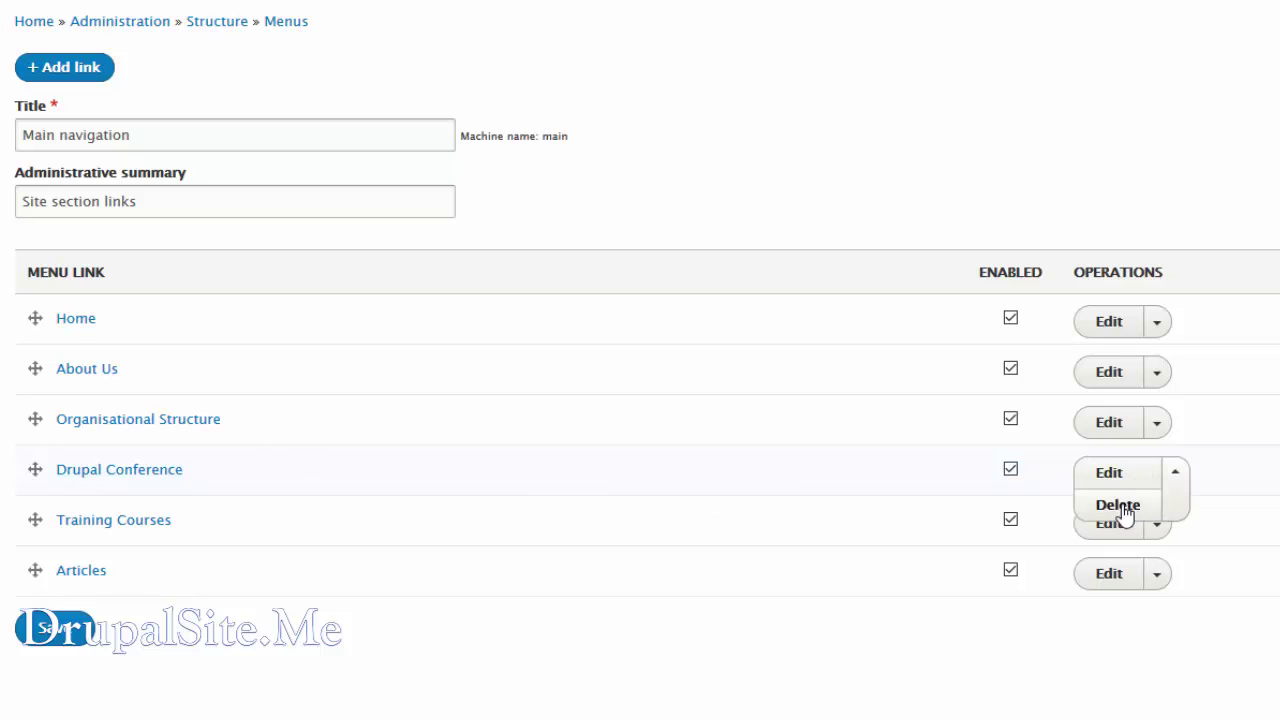
pyautogui.click(1118, 506)
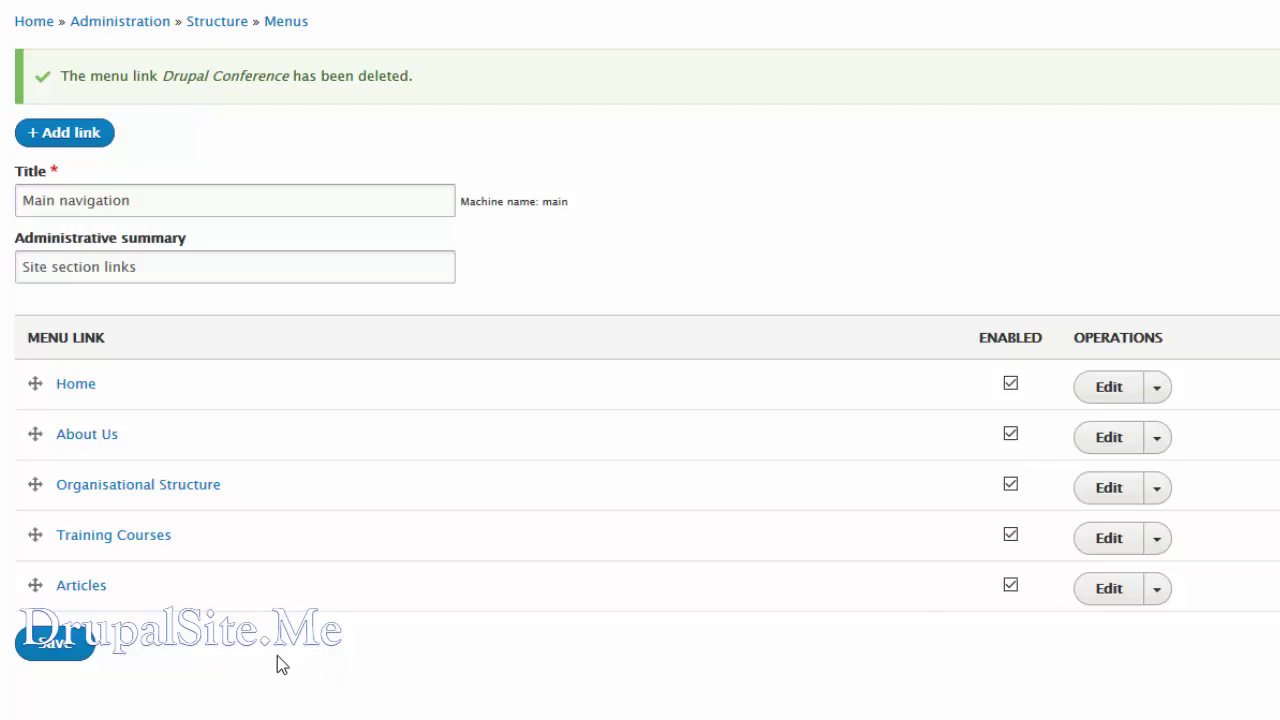
# - Add and save an 'On Site Design' menu link pointing to that article, with a matching description
pyautogui.click(77, 140)
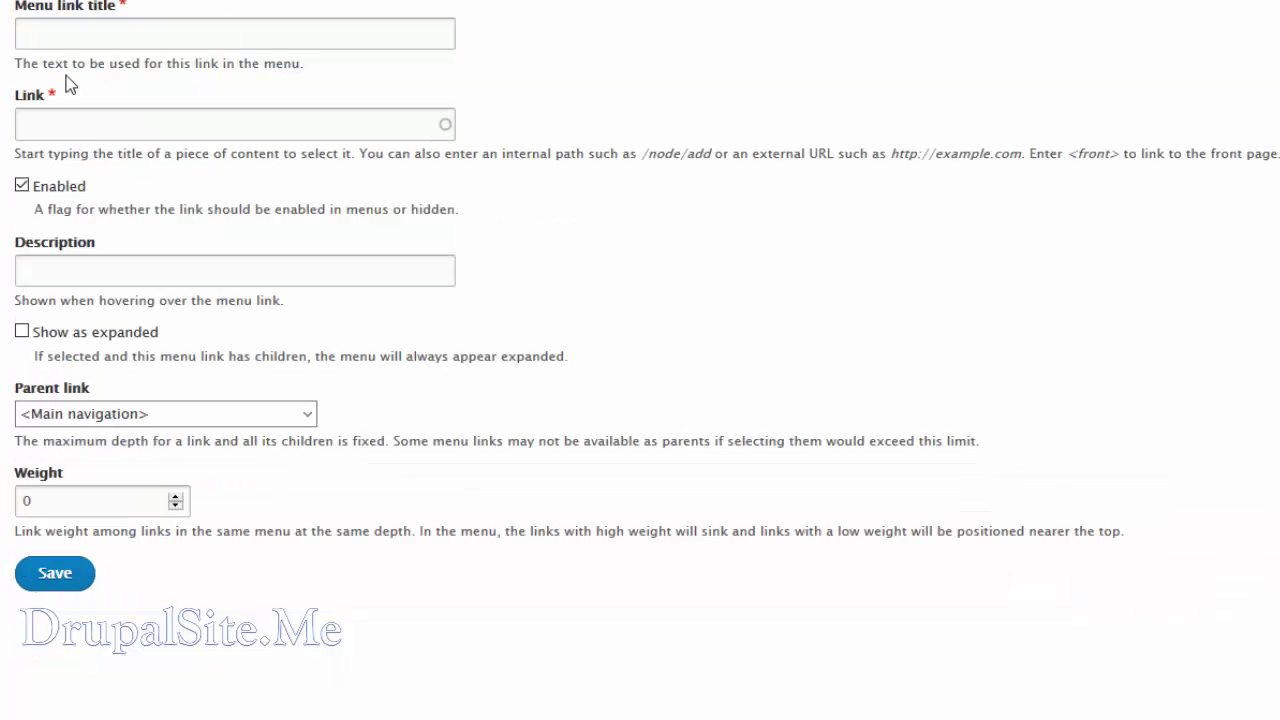
pyautogui.click(51, 35)
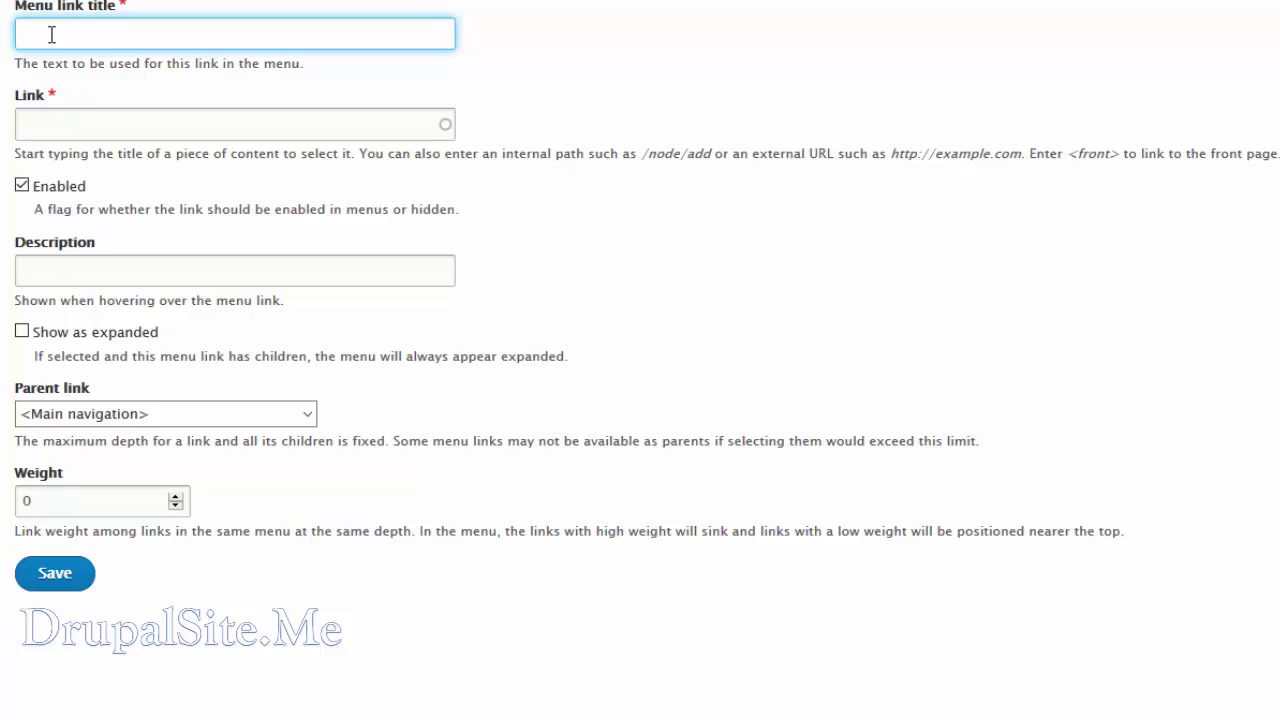
pyautogui.write('on')
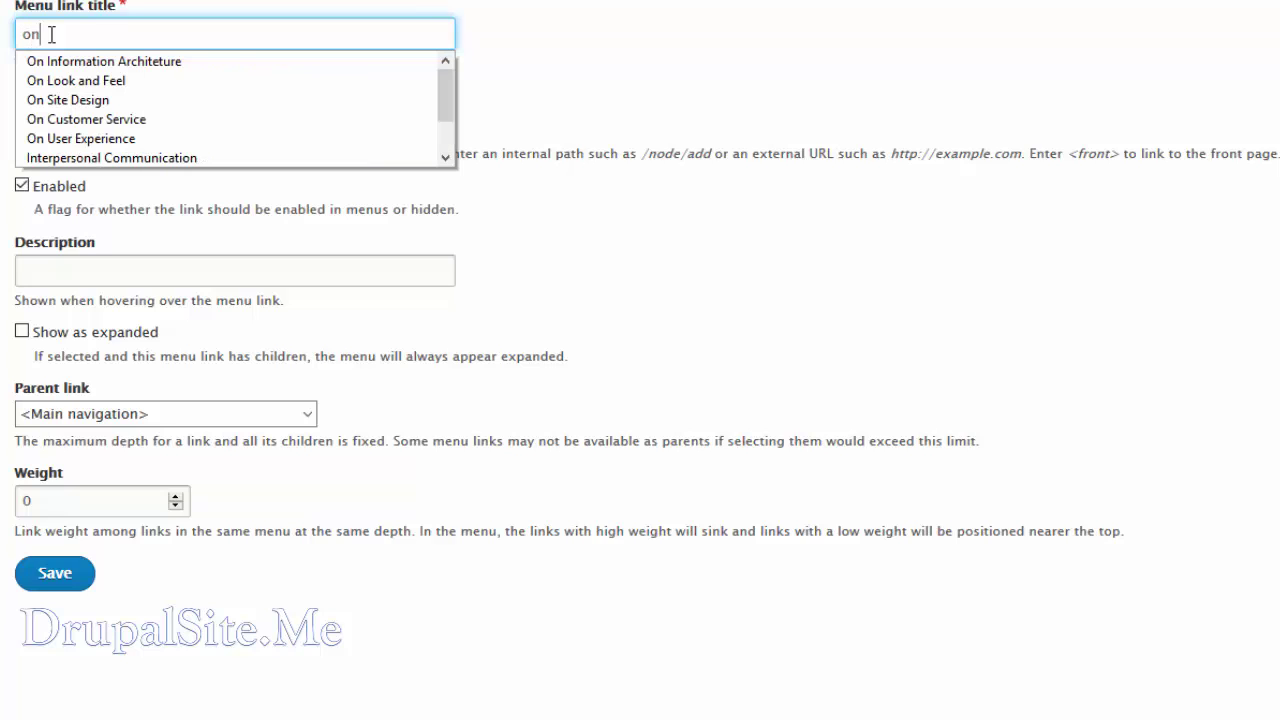
pyautogui.click(51, 100)
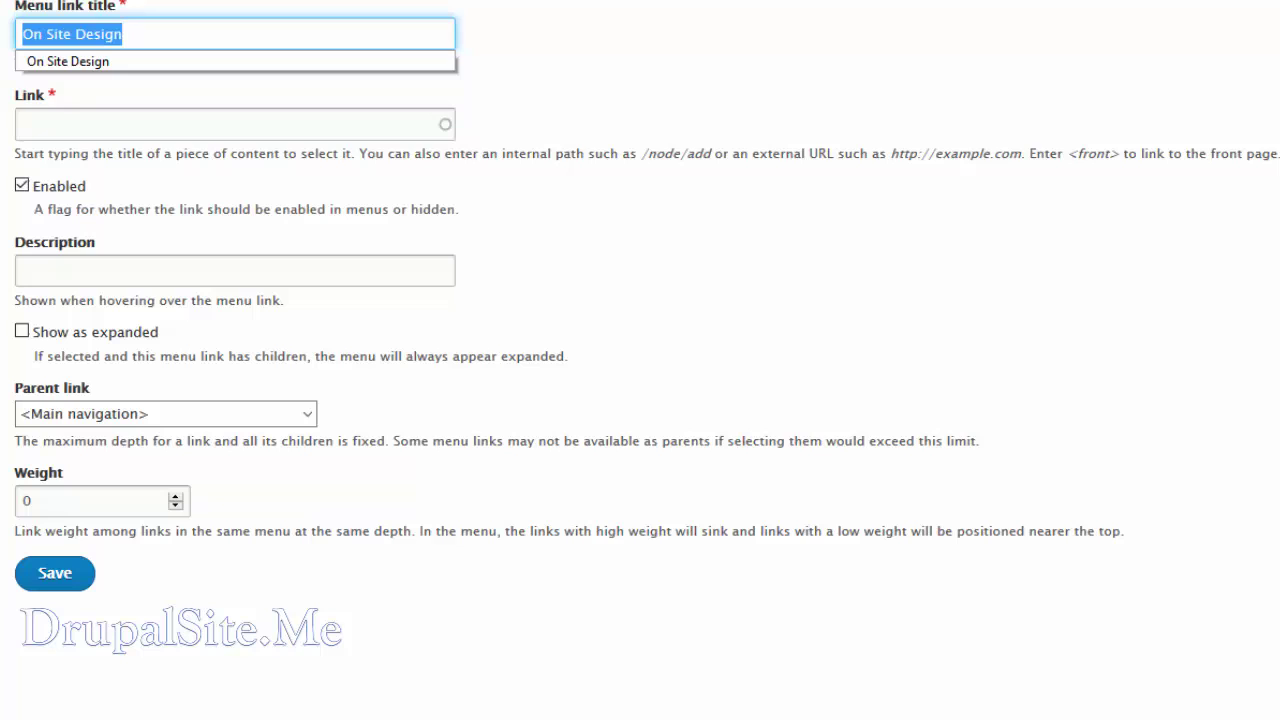
pyautogui.click(50, 126)
pyautogui.write('On Site Design')
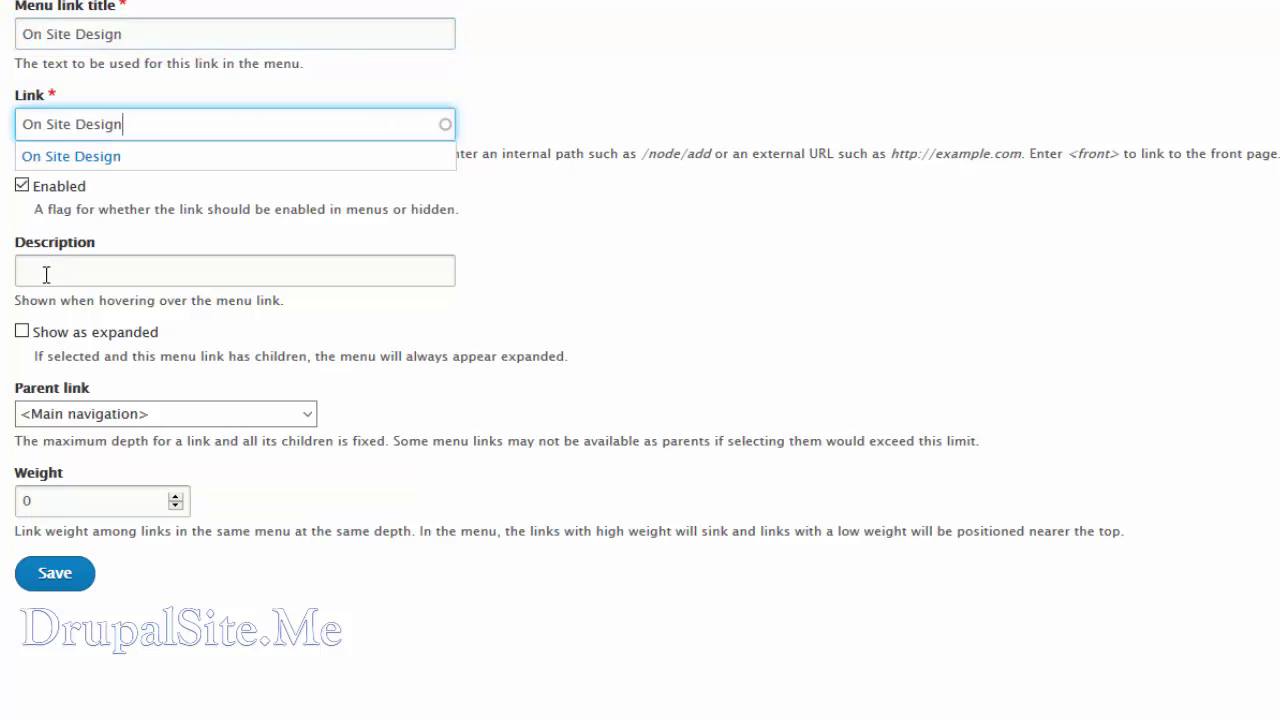
pyautogui.click(71, 156)
pyautogui.click(49, 268)
pyautogui.write('On Site Design')
pyautogui.click(499, 341)
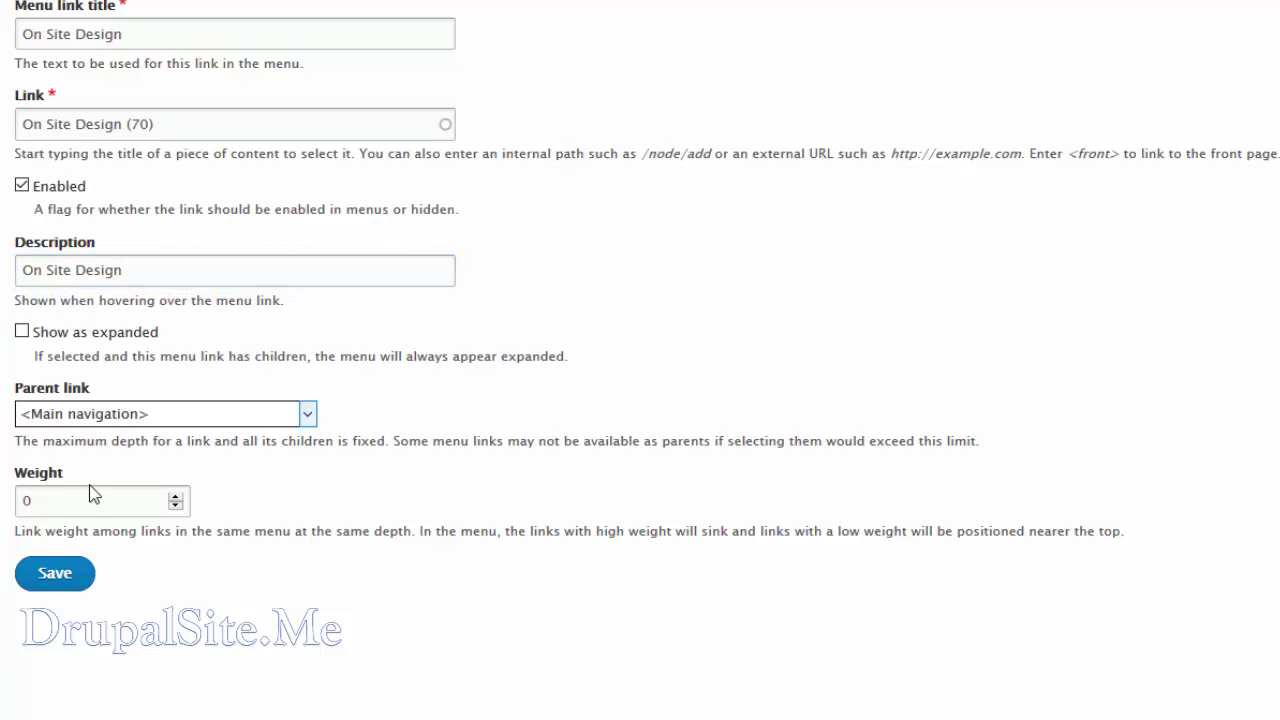
pyautogui.click(82, 575)
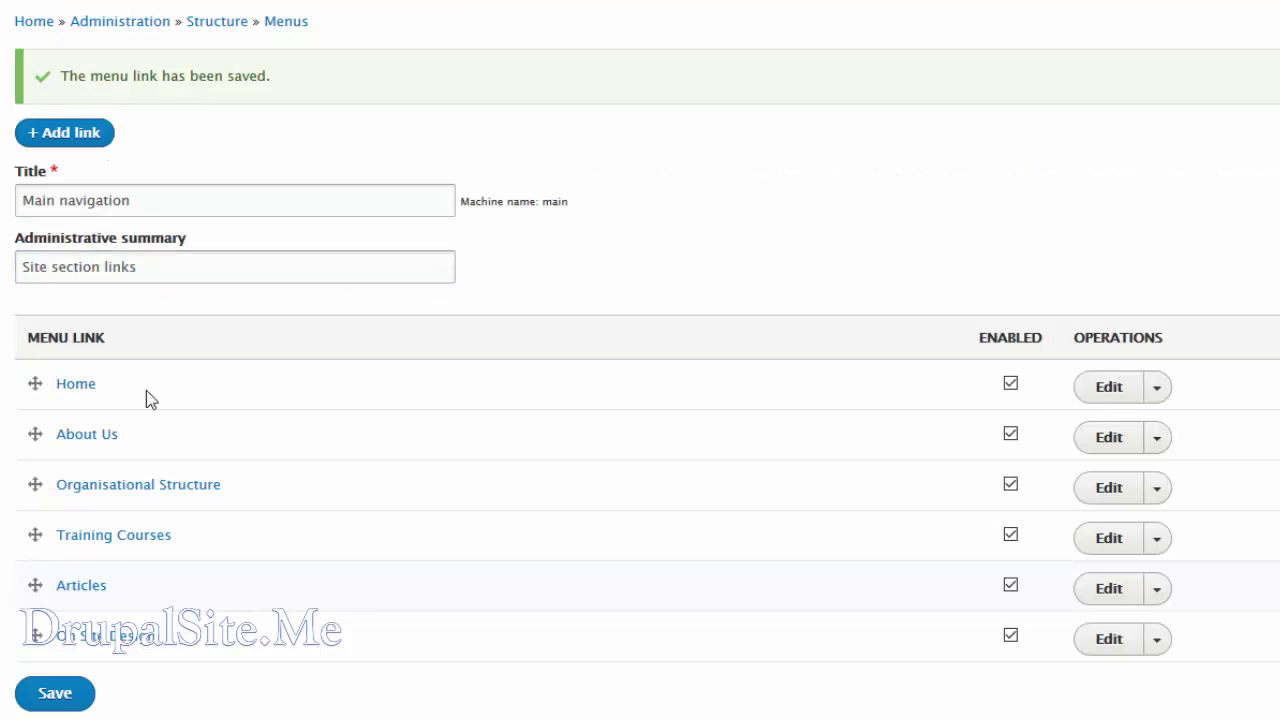
# - Add and save an 'On Information Architeture' menu link pointing to that article, with a matching description
pyautogui.click(66, 133)
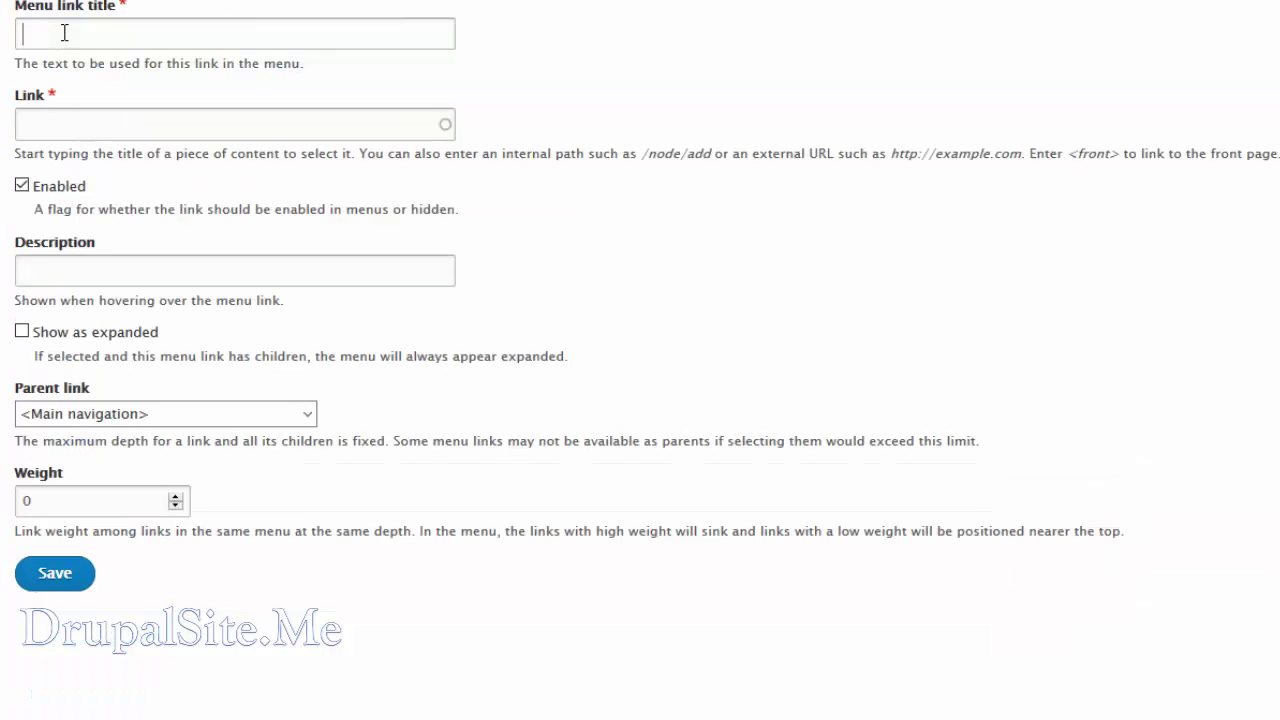
pyautogui.write('o')
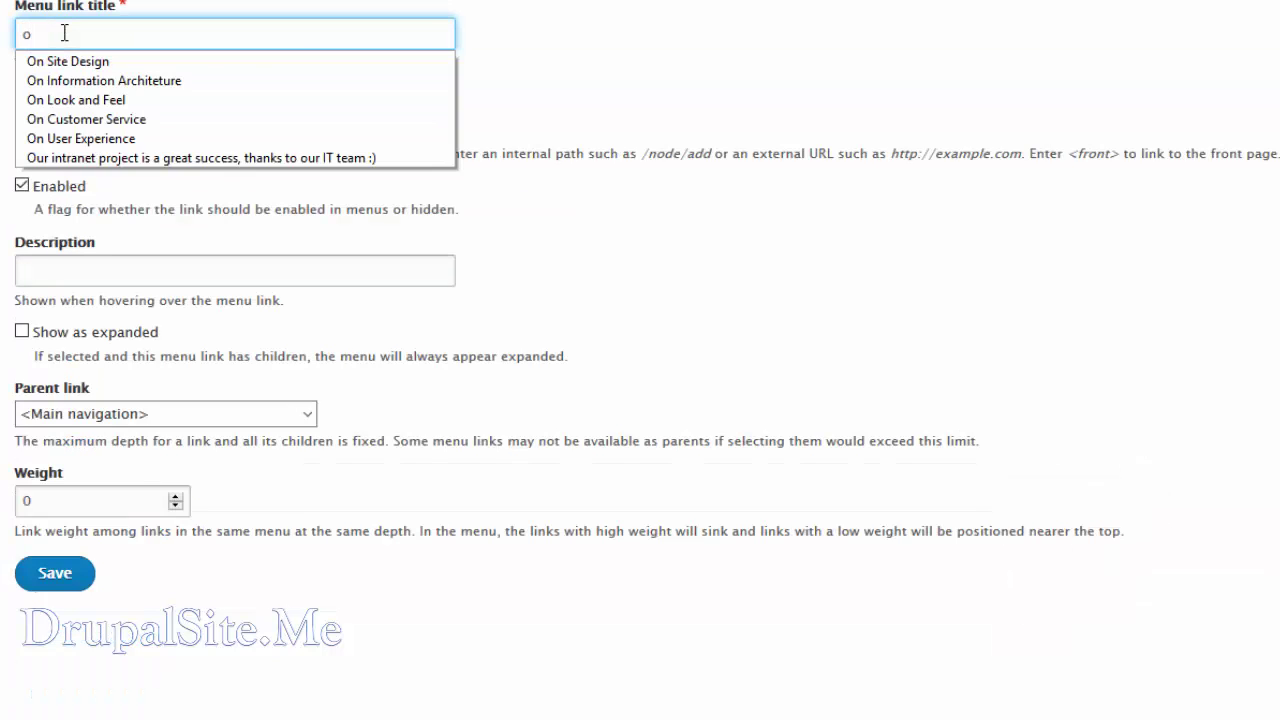
pyautogui.click(100, 82)
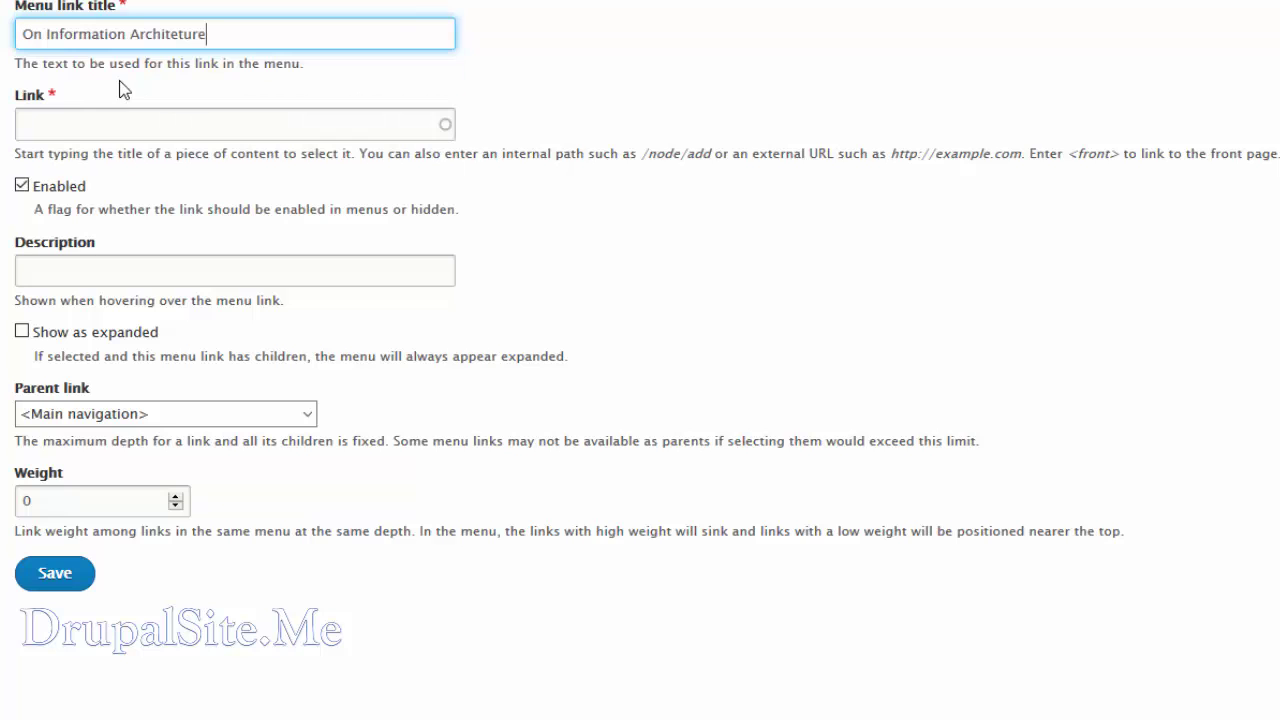
pyautogui.click(62, 130)
pyautogui.write('On Information Architeture')
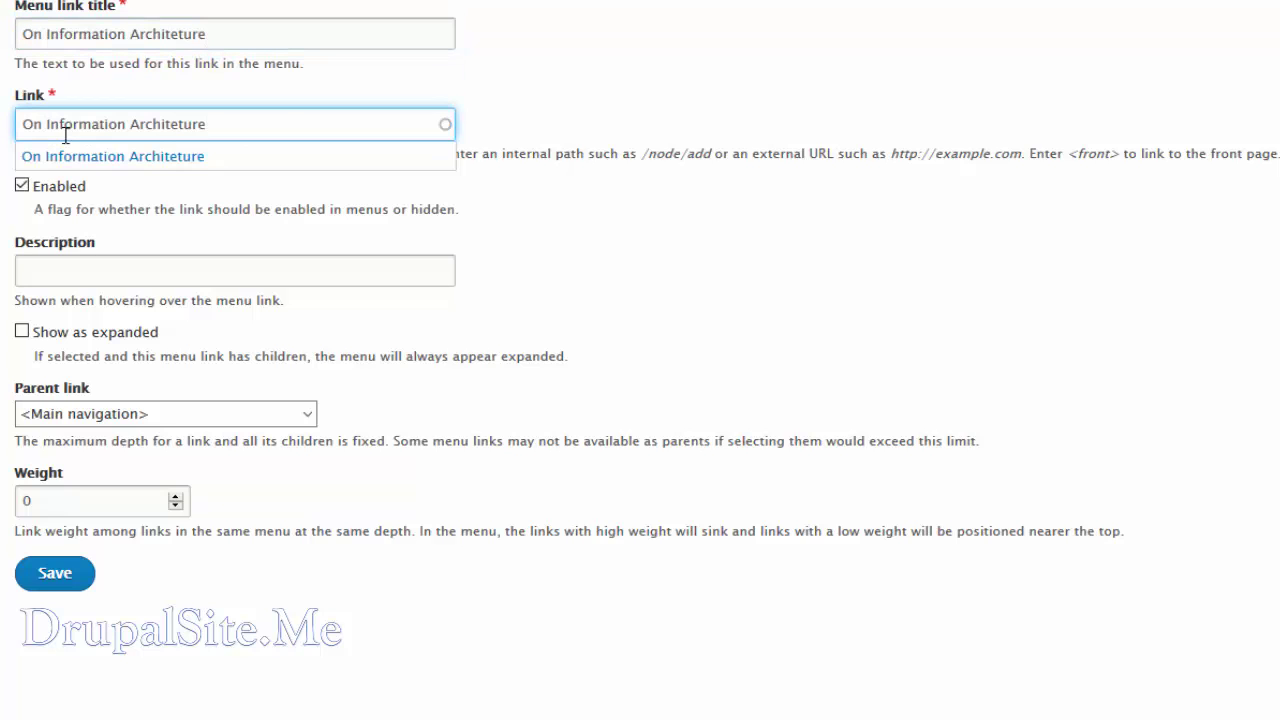
pyautogui.click(81, 160)
pyautogui.click(100, 270)
pyautogui.write('On Information Architeture')
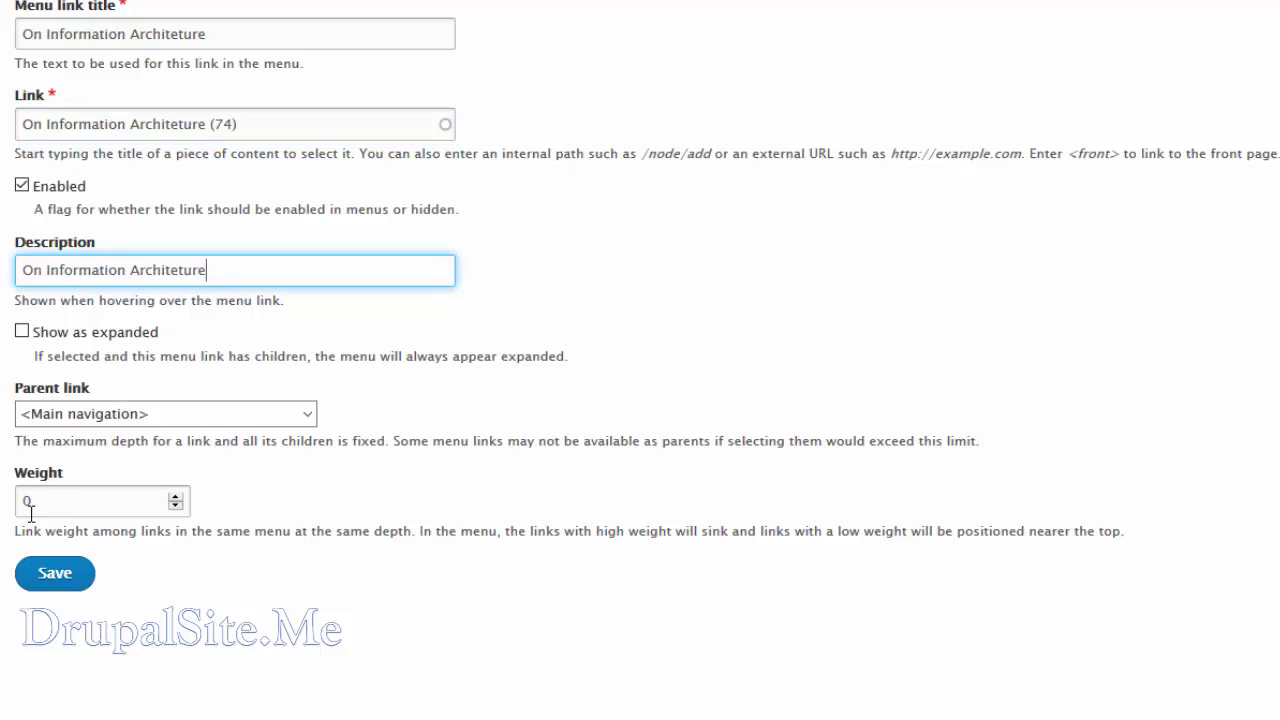
pyautogui.click(60, 578)
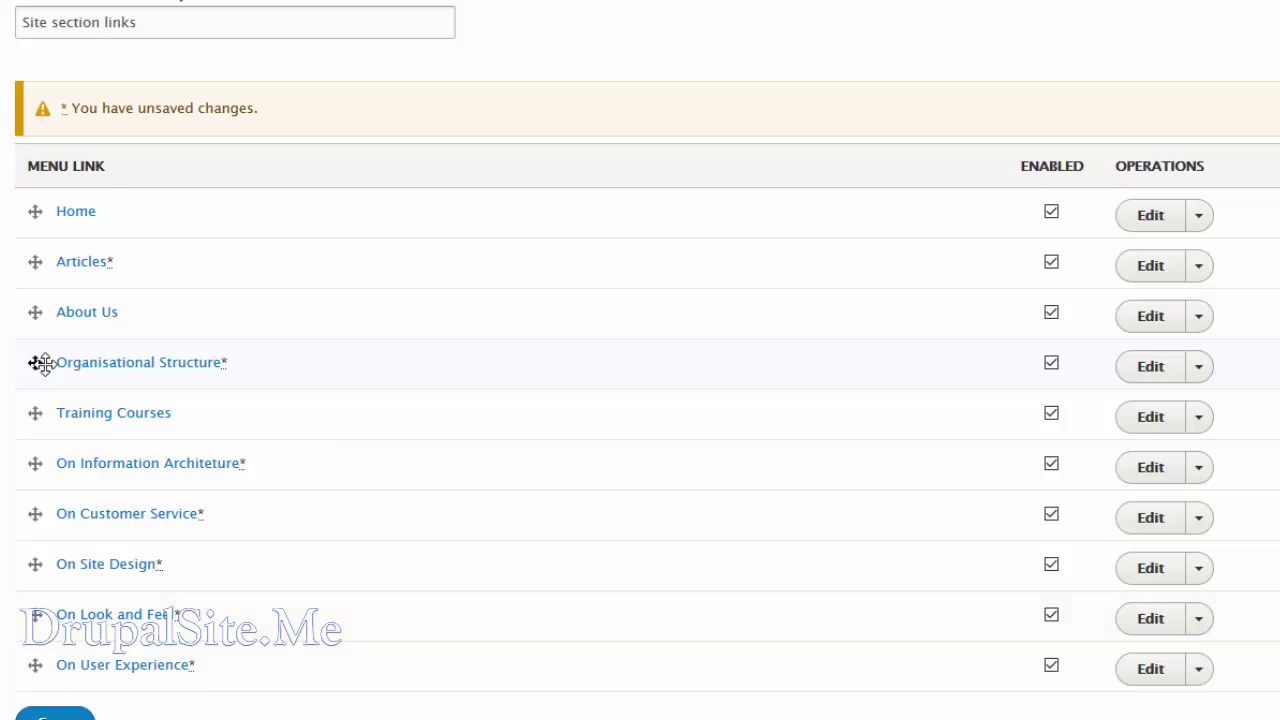
# - Indent Organisational Structure under About Us, the five On… links under Training Courses, then On Look and Feel and On User Experience under On Site Design
pyautogui.moveTo(37, 366); pyautogui.dragTo(64, 363)
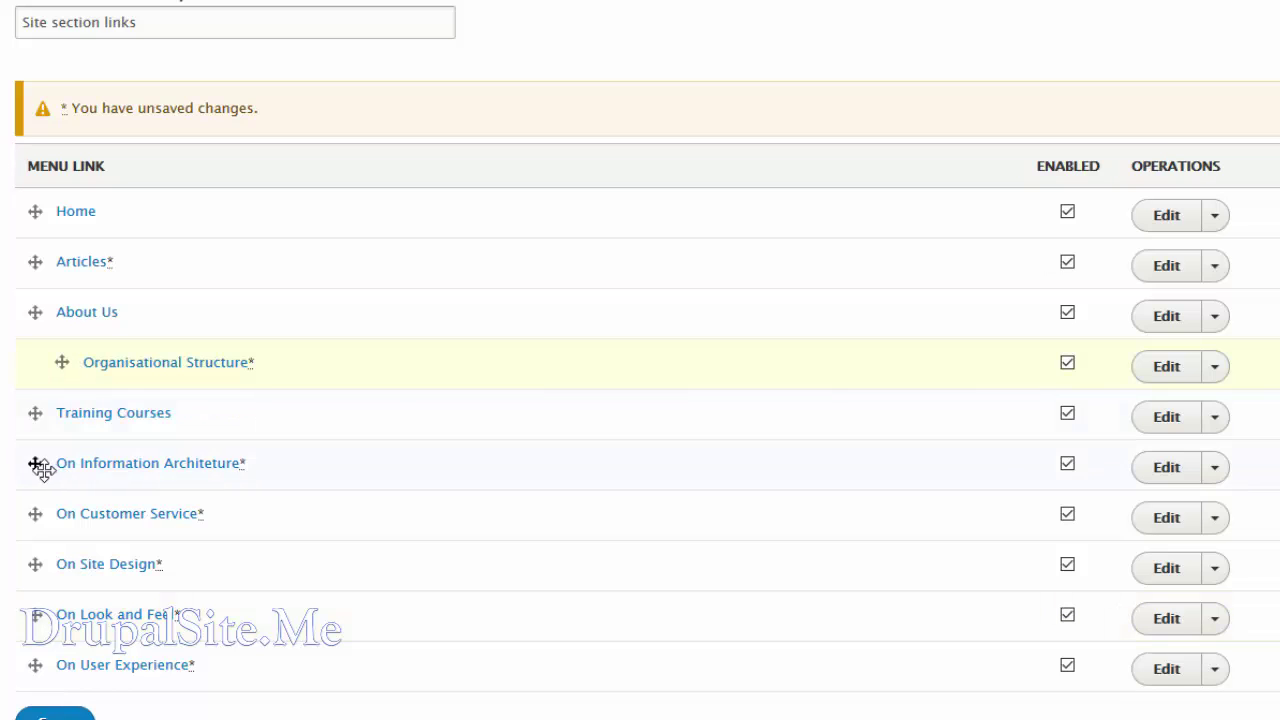
pyautogui.moveTo(35, 463); pyautogui.dragTo(66, 466)
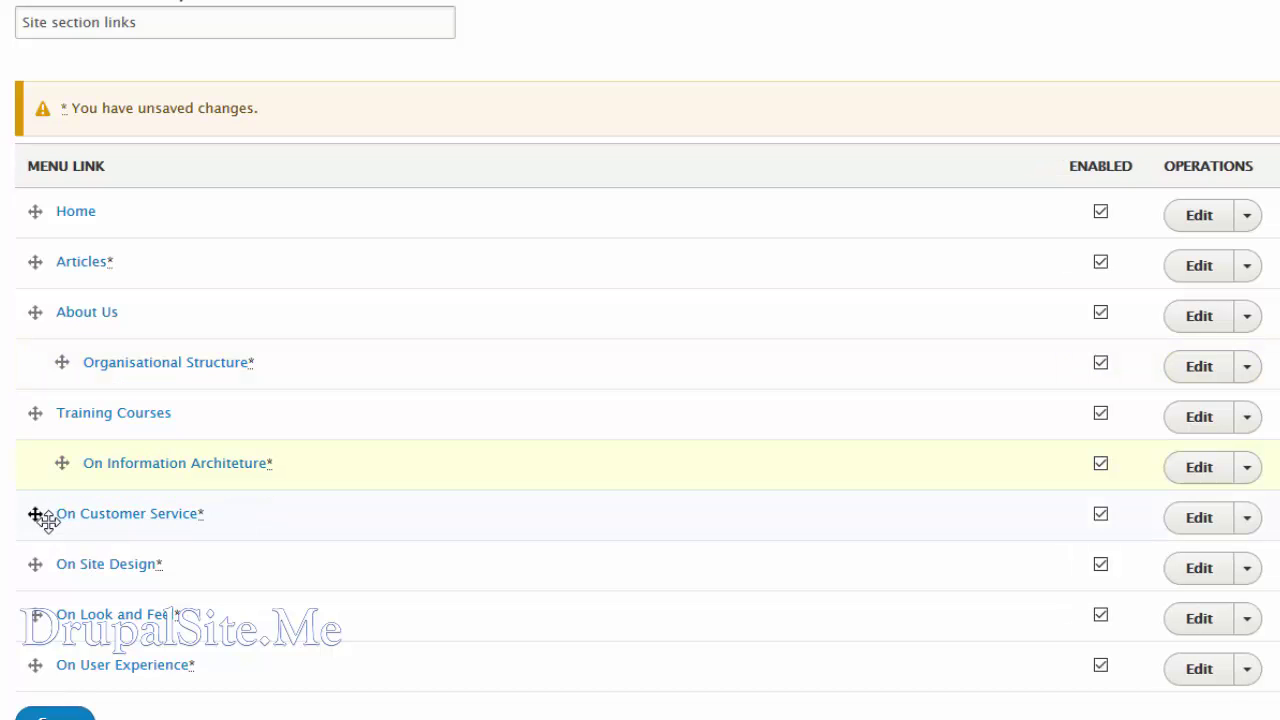
pyautogui.moveTo(35, 513); pyautogui.dragTo(61, 516)
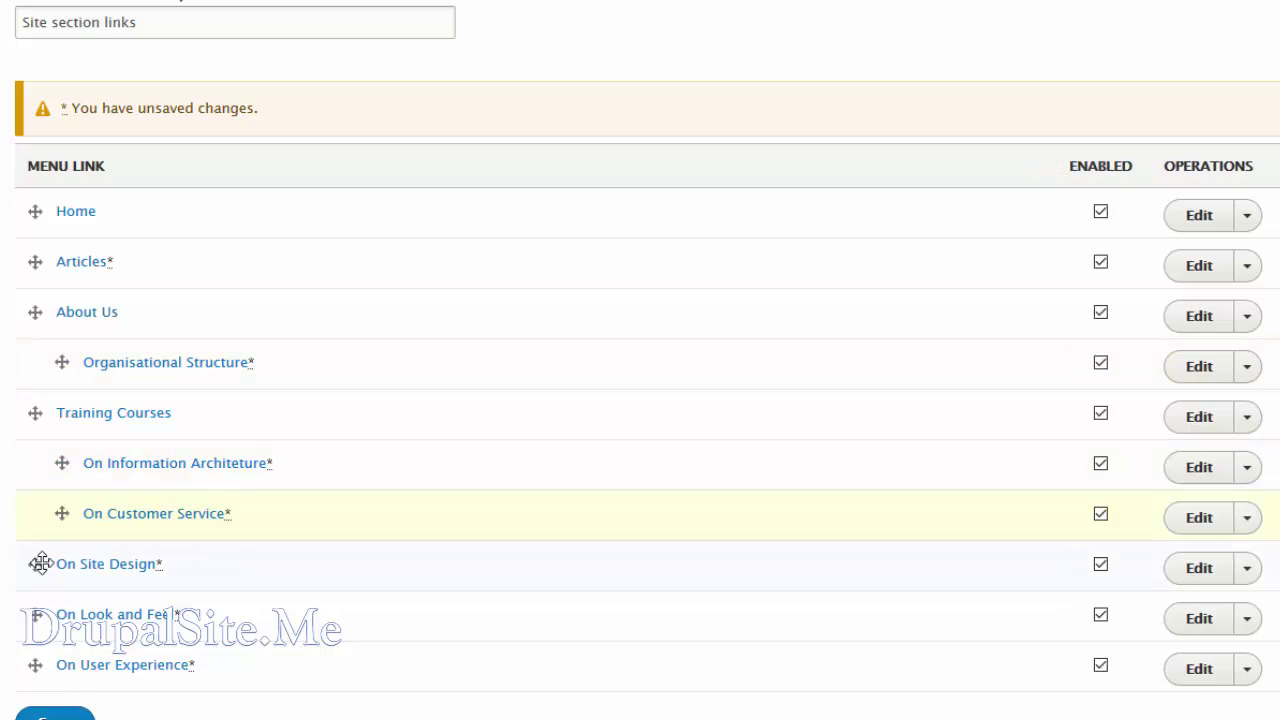
pyautogui.moveTo(38, 564); pyautogui.dragTo(64, 564)
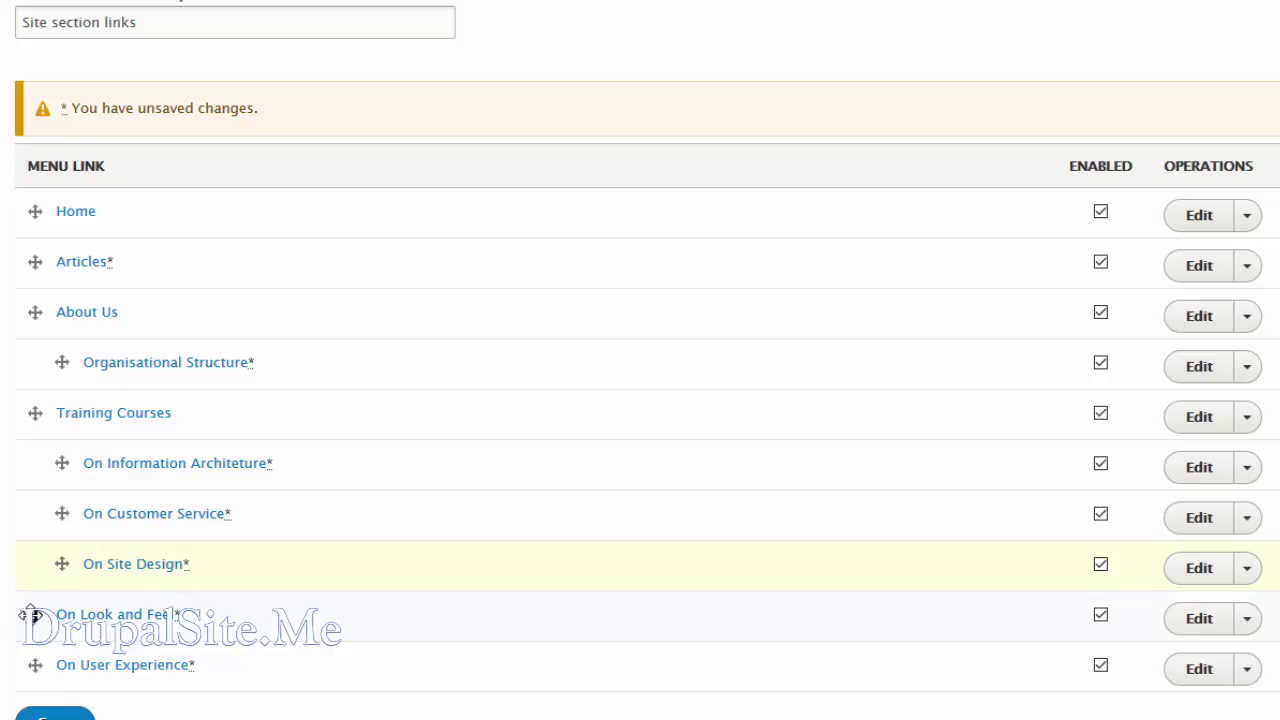
pyautogui.moveTo(34, 612); pyautogui.dragTo(61, 614)
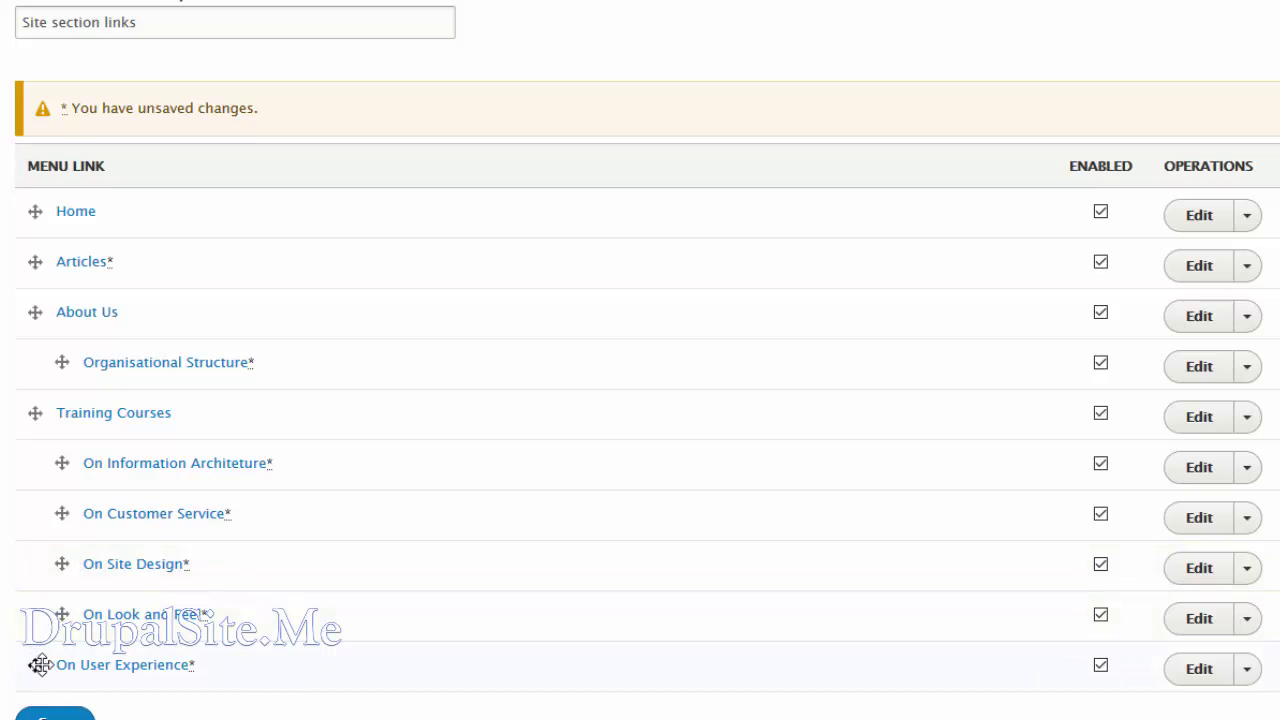
pyautogui.moveTo(33, 660); pyautogui.dragTo(61, 664)
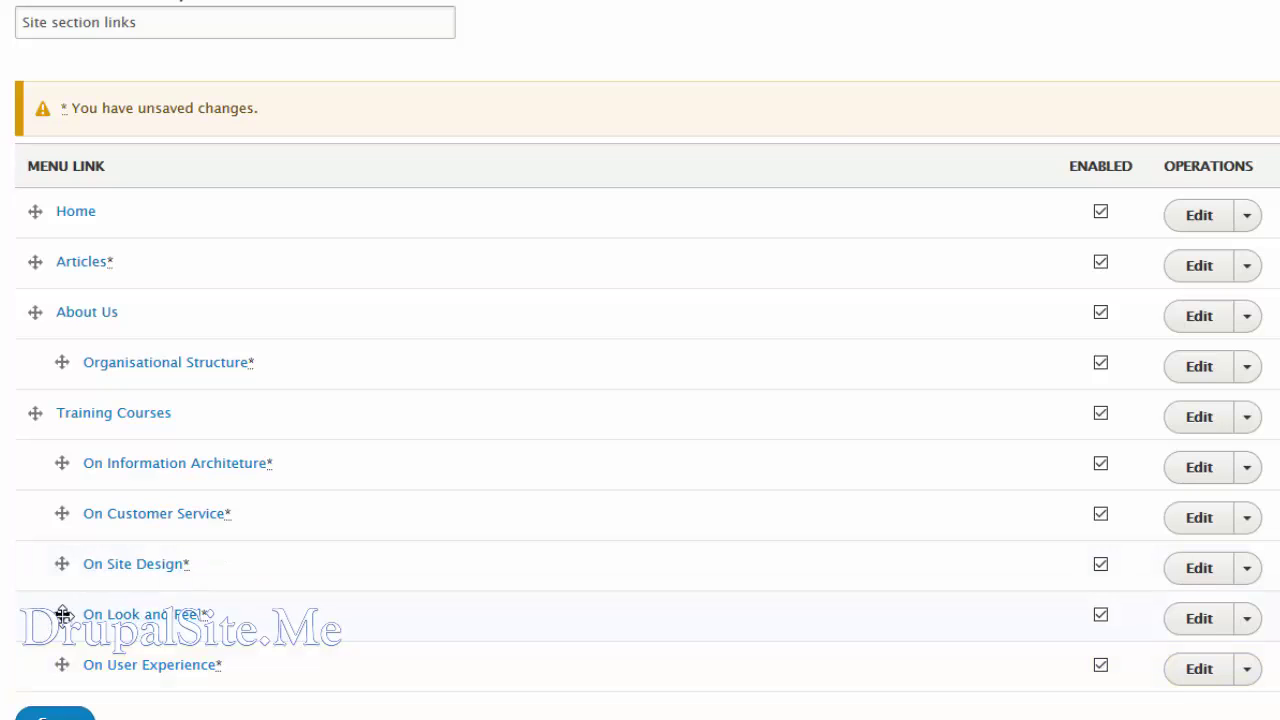
pyautogui.moveTo(62, 614); pyautogui.dragTo(89, 614)
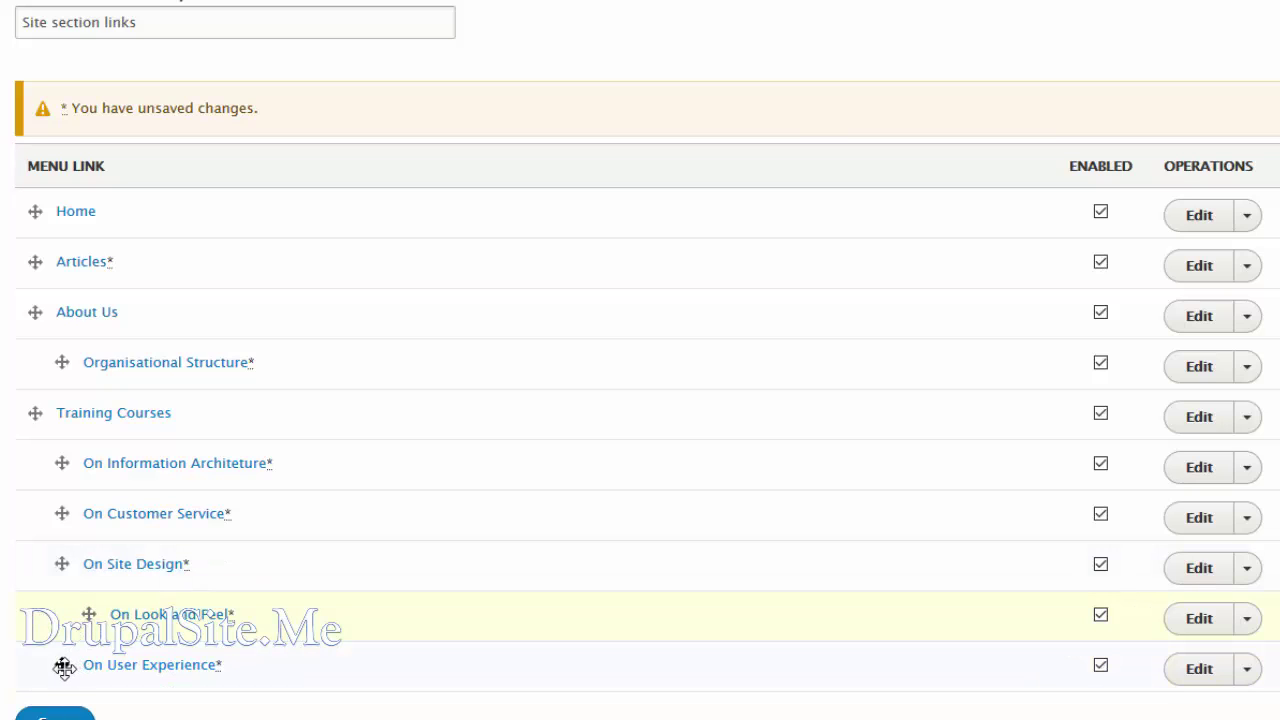
pyautogui.moveTo(63, 667); pyautogui.dragTo(89, 666)
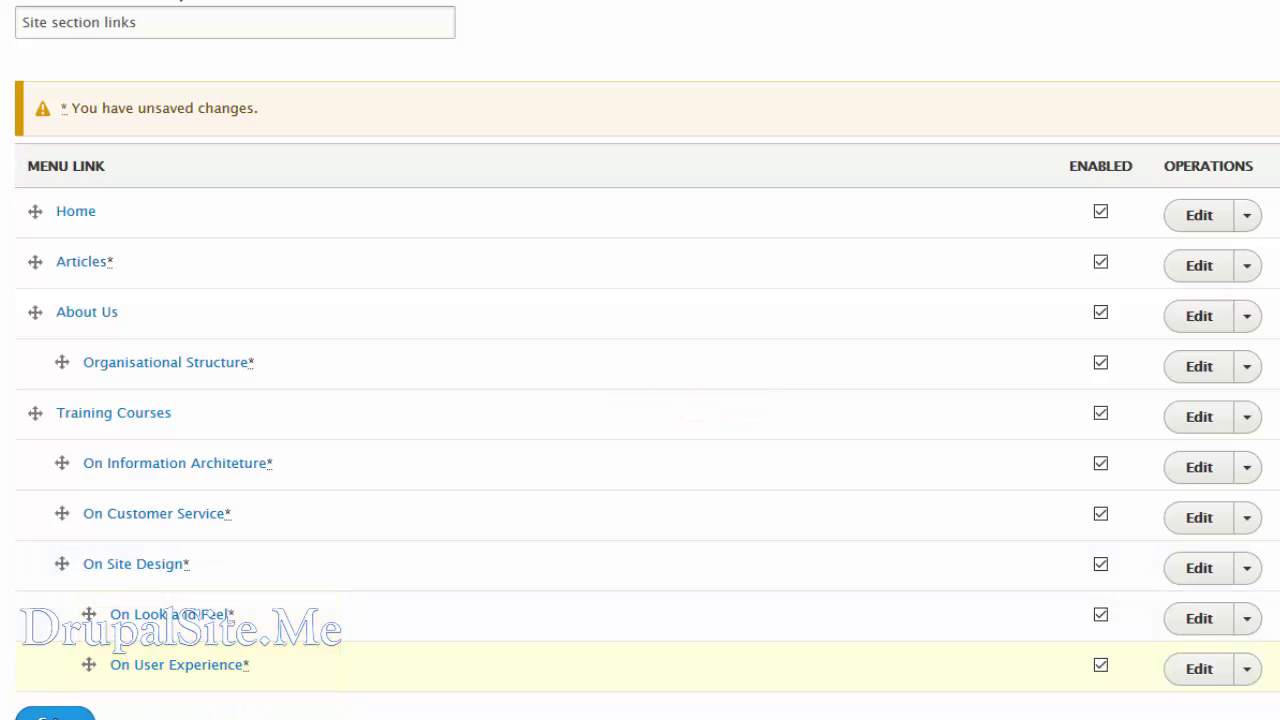
# - Save the new menu hierarchy and re-save the About Us link settings
pyautogui.click(52, 715)
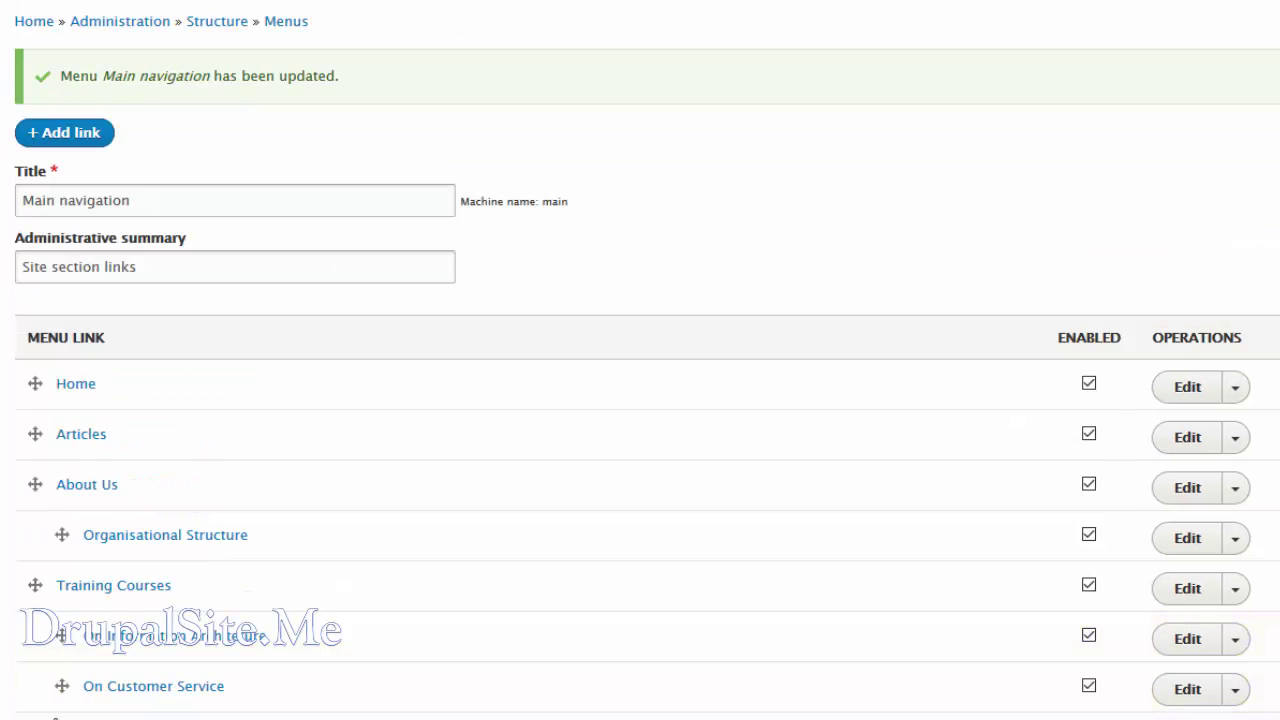
pyautogui.scroll(-3, 1117, 540)
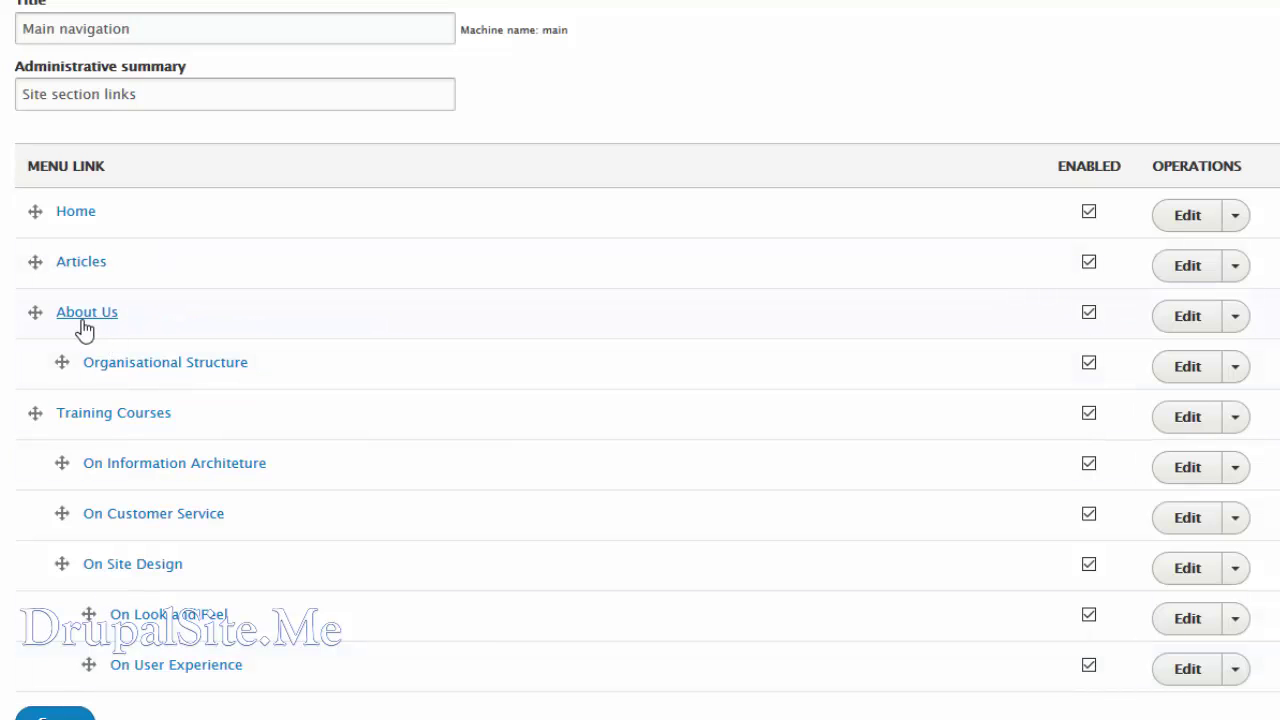
pyautogui.click(1190, 318)
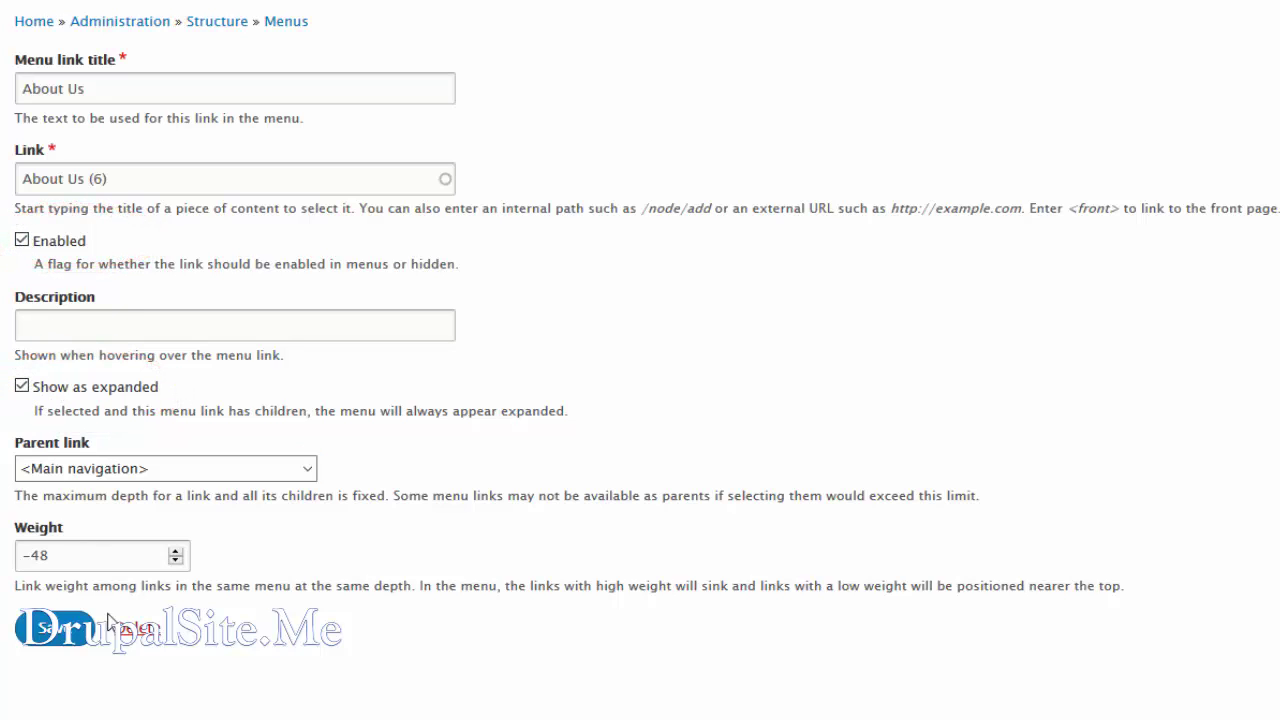
pyautogui.click(52, 643)
# - Save the Training Courses menu link as expanded
pyautogui.scroll(-1, 443, 477)
pyautogui.scroll(-2, 87, 465)
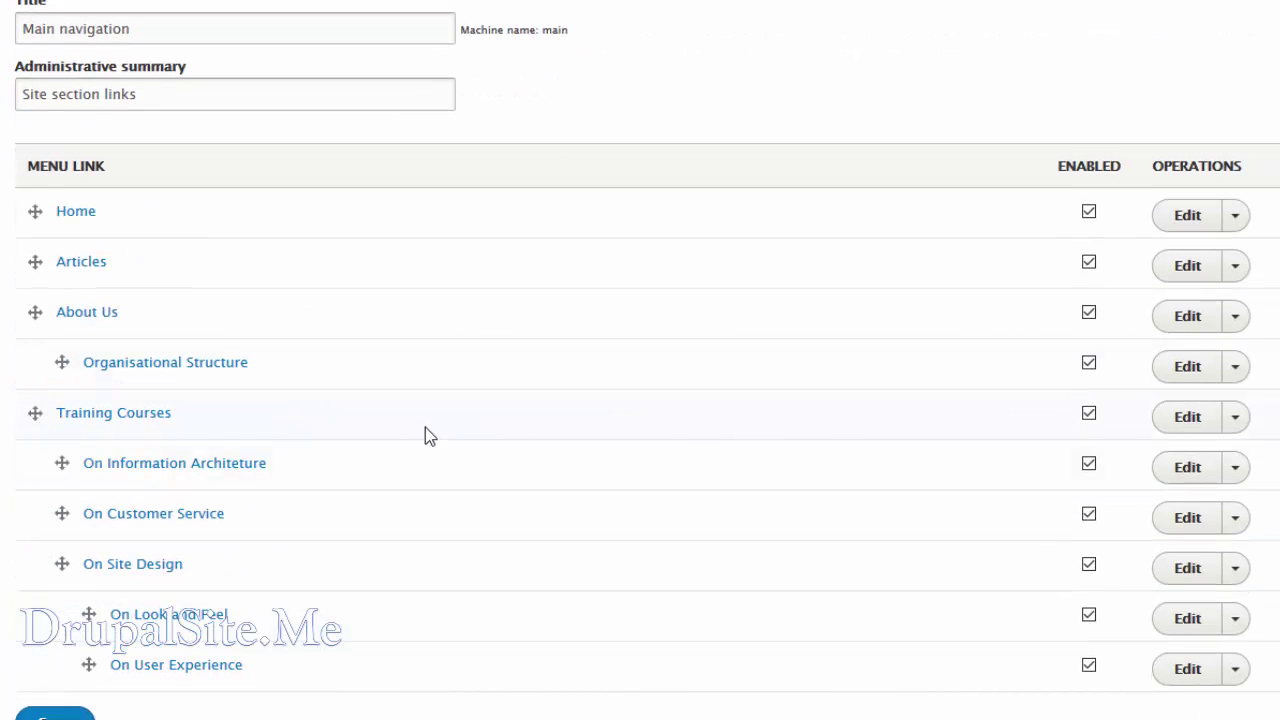
pyautogui.click(1189, 420)
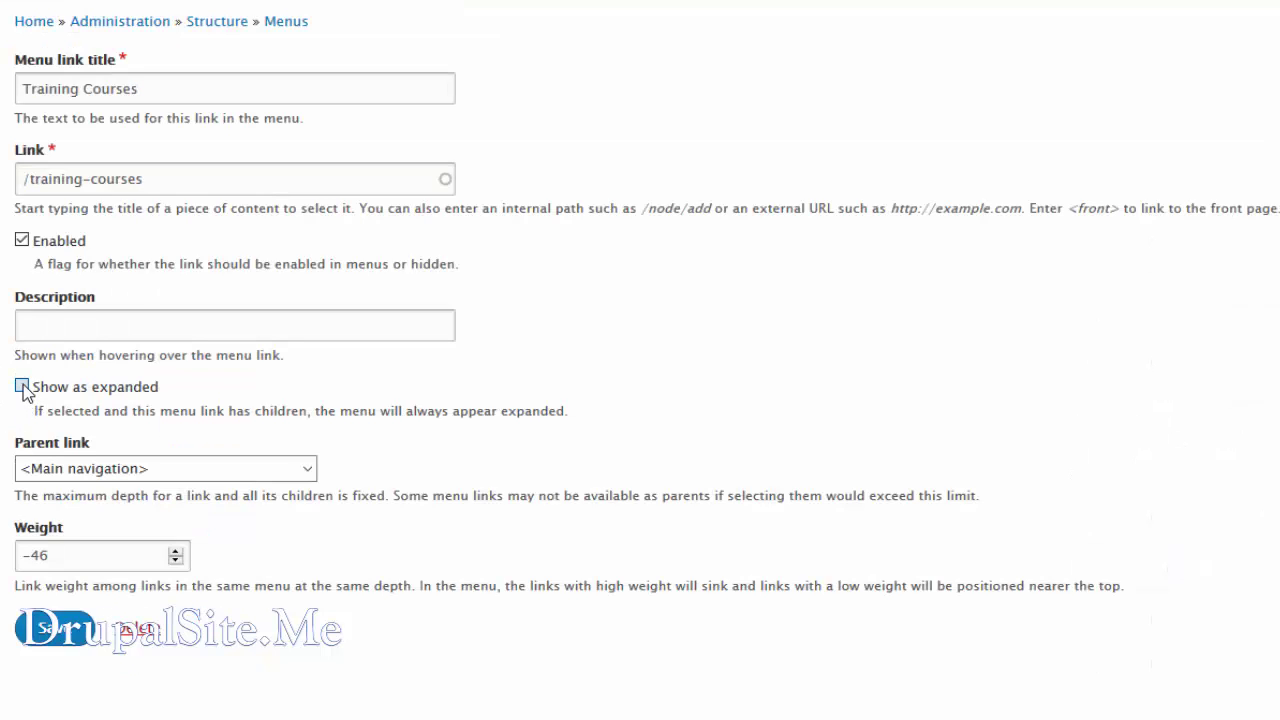
pyautogui.click(36, 620)
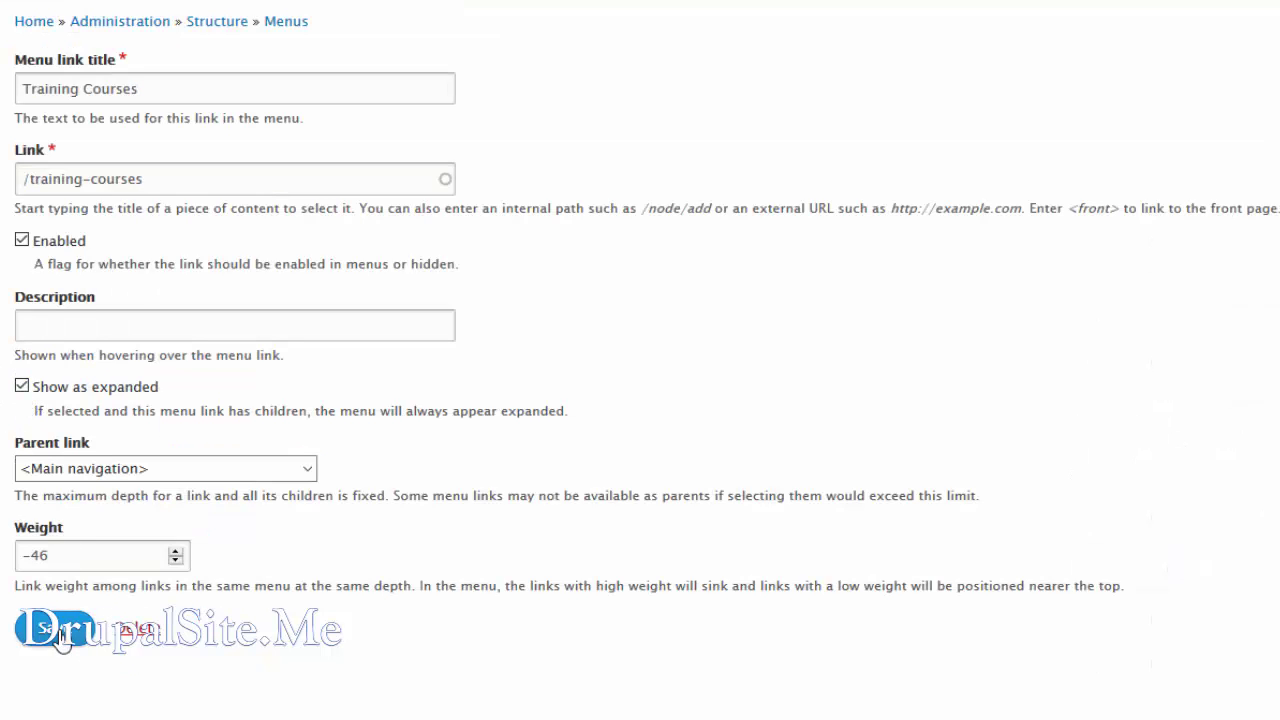
# - Enable Show as expanded on On Site Design, save, then reopen and save it again
pyautogui.scroll(-1, 646, 609)
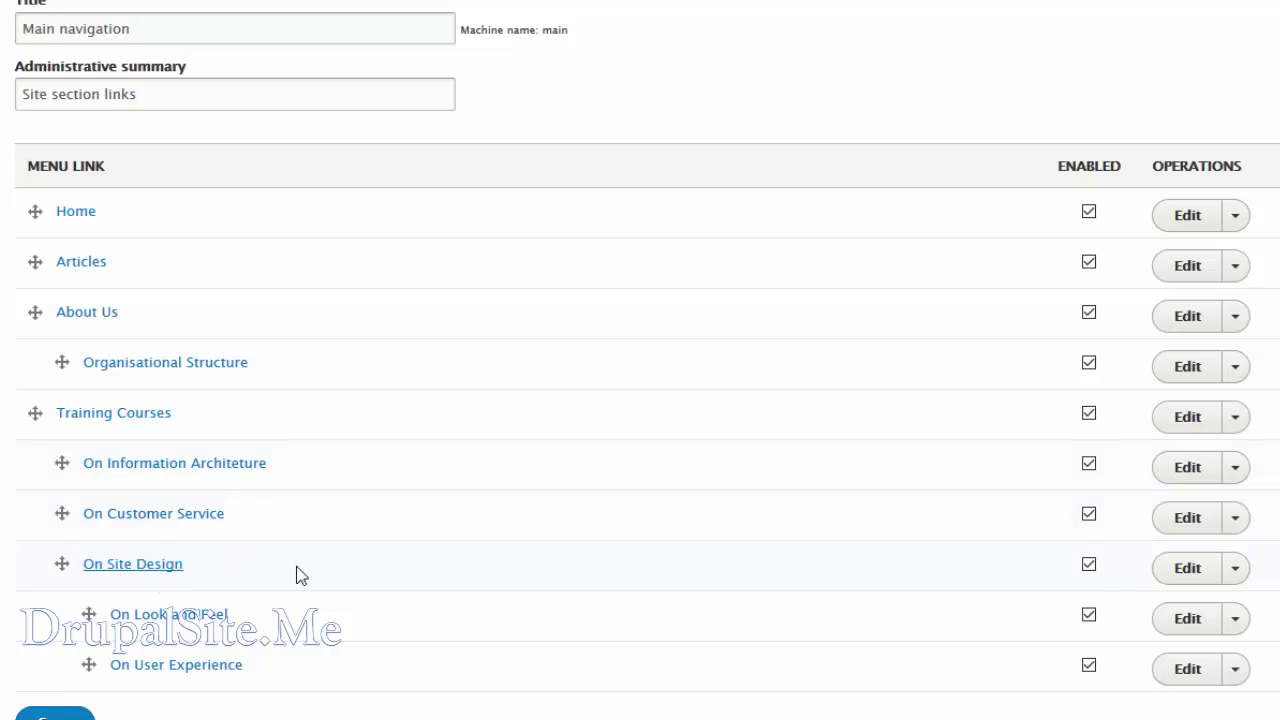
pyautogui.click(1188, 568)
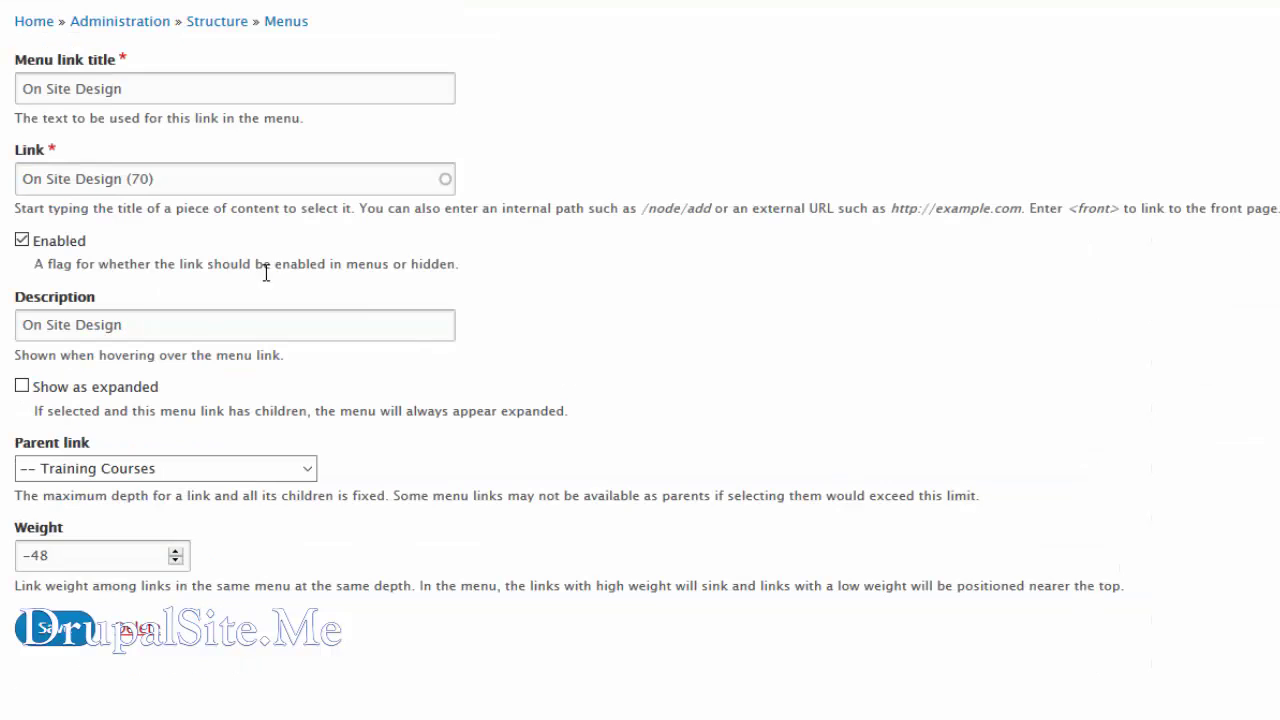
pyautogui.click(22, 388)
pyautogui.click(50, 640)
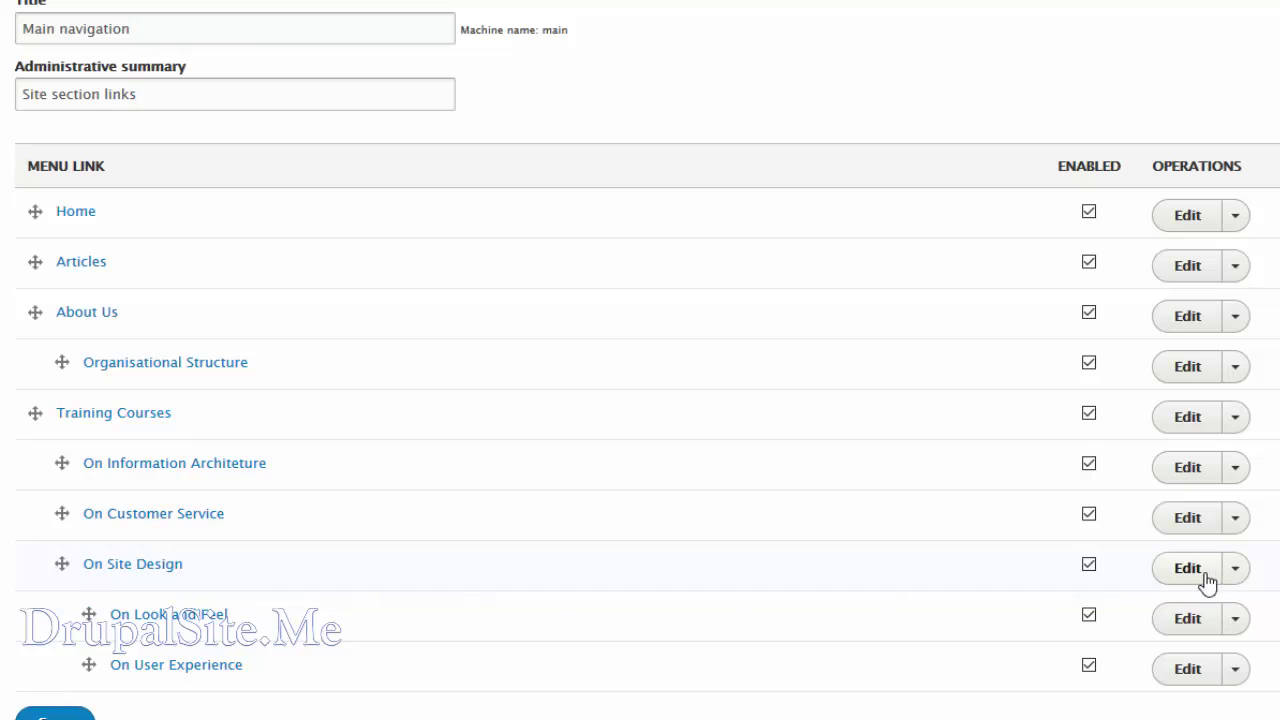
pyautogui.click(1188, 570)
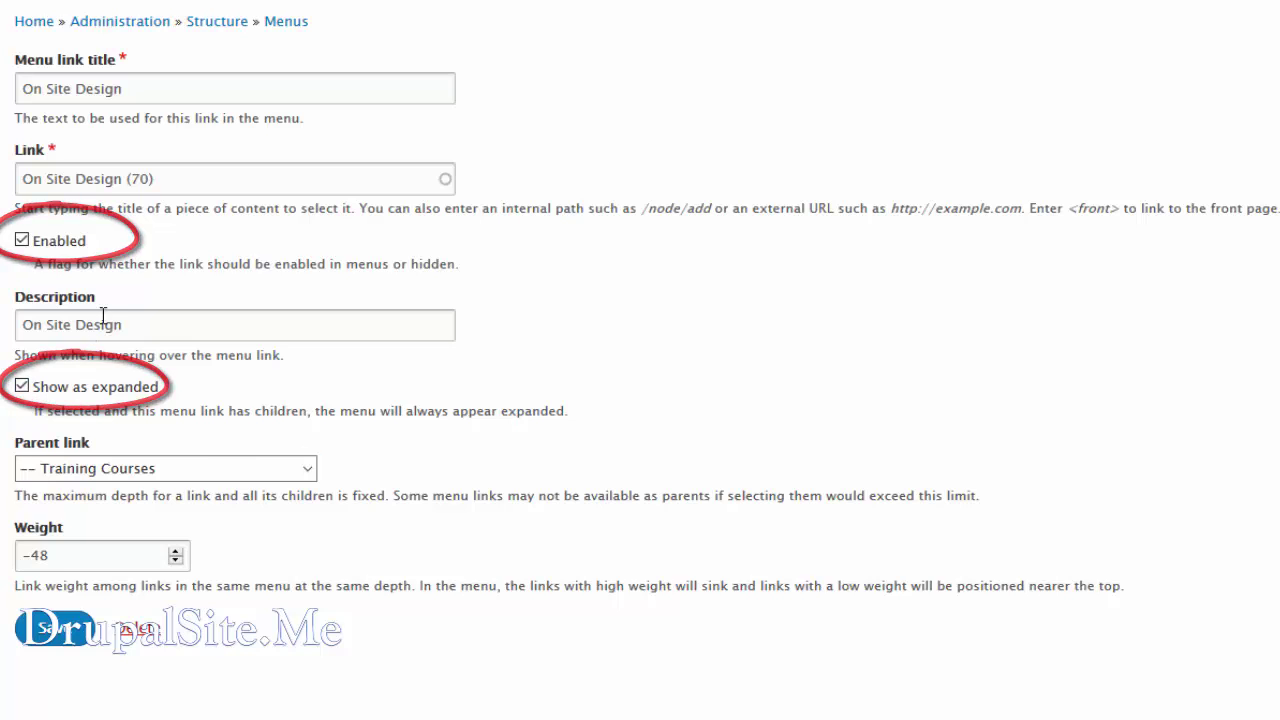
pyautogui.click(50, 628)
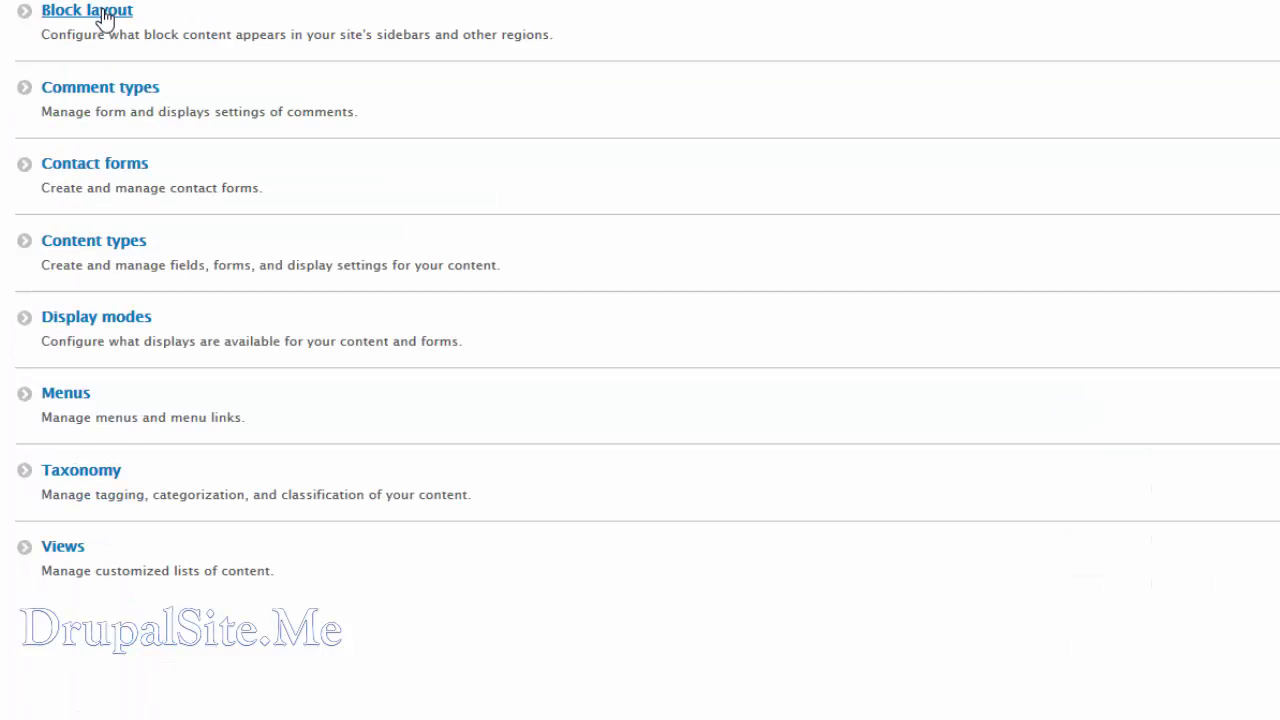
# - In Block layout, set the Main navigation block's maximum menu levels to 3
pyautogui.click(105, 12)
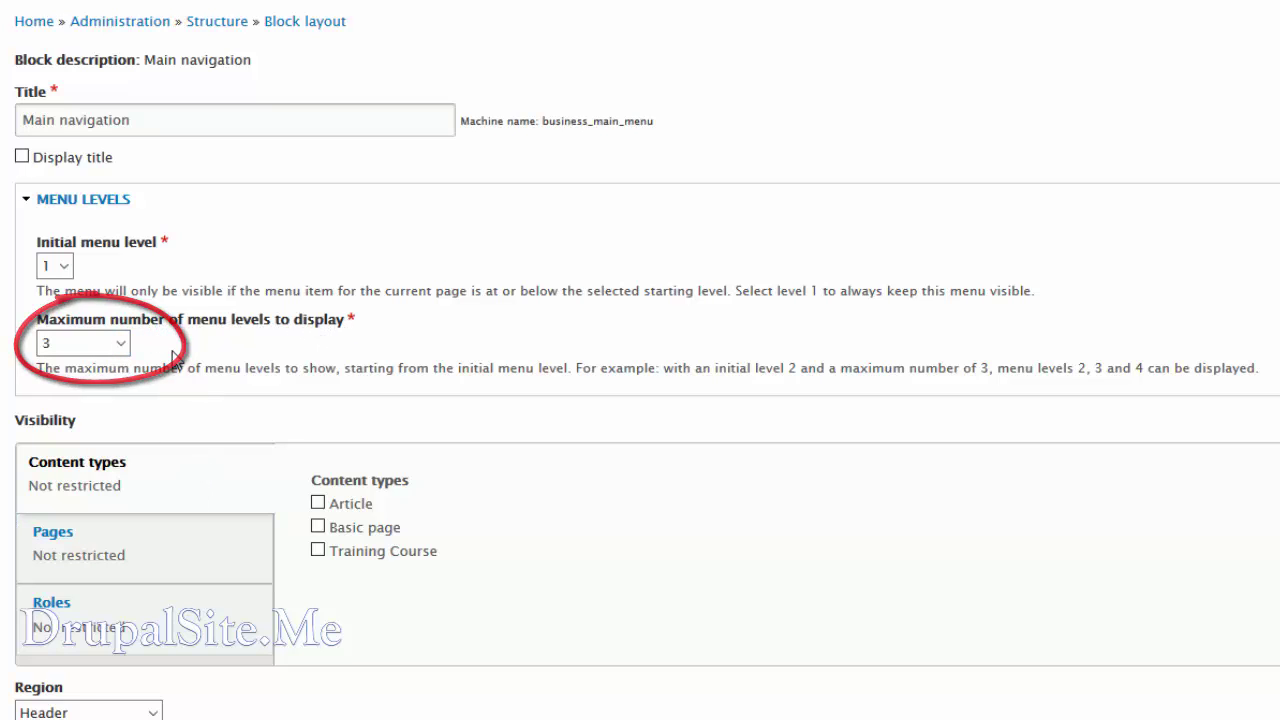
pyautogui.click(118, 343)
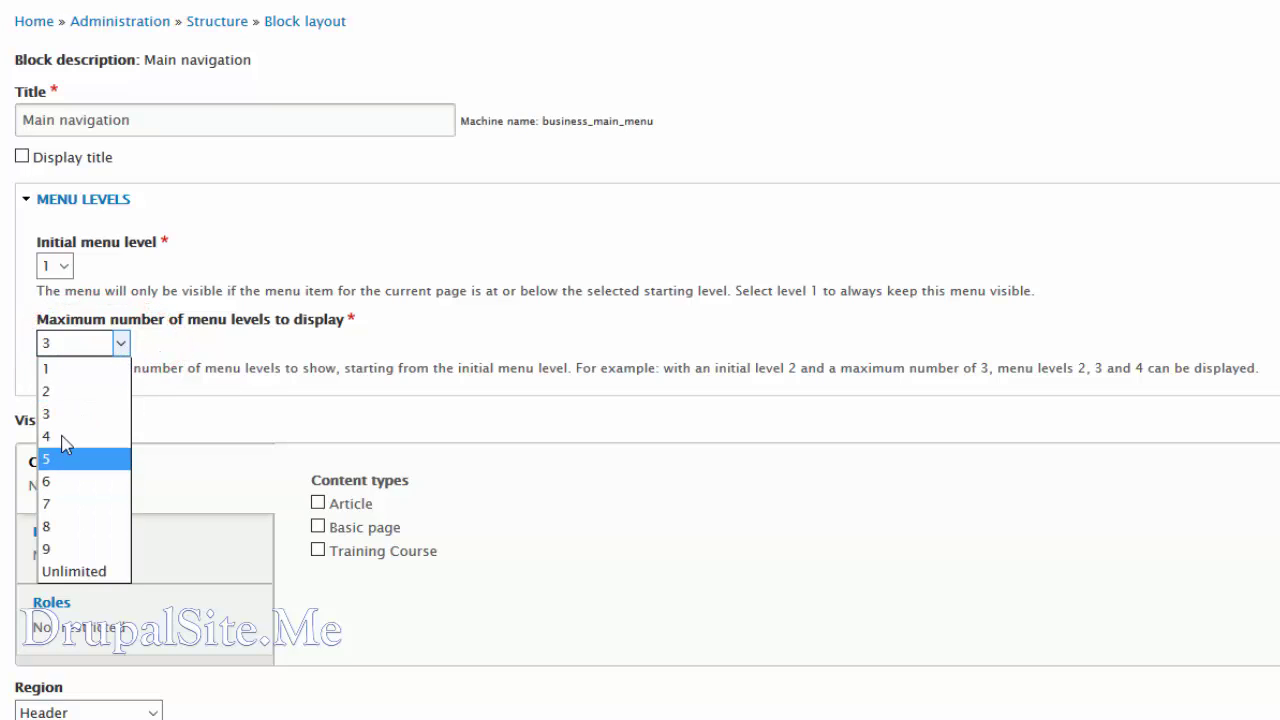
pyautogui.click(59, 416)
pyautogui.click(122, 345)
pyautogui.click(72, 370)
pyautogui.click(118, 344)
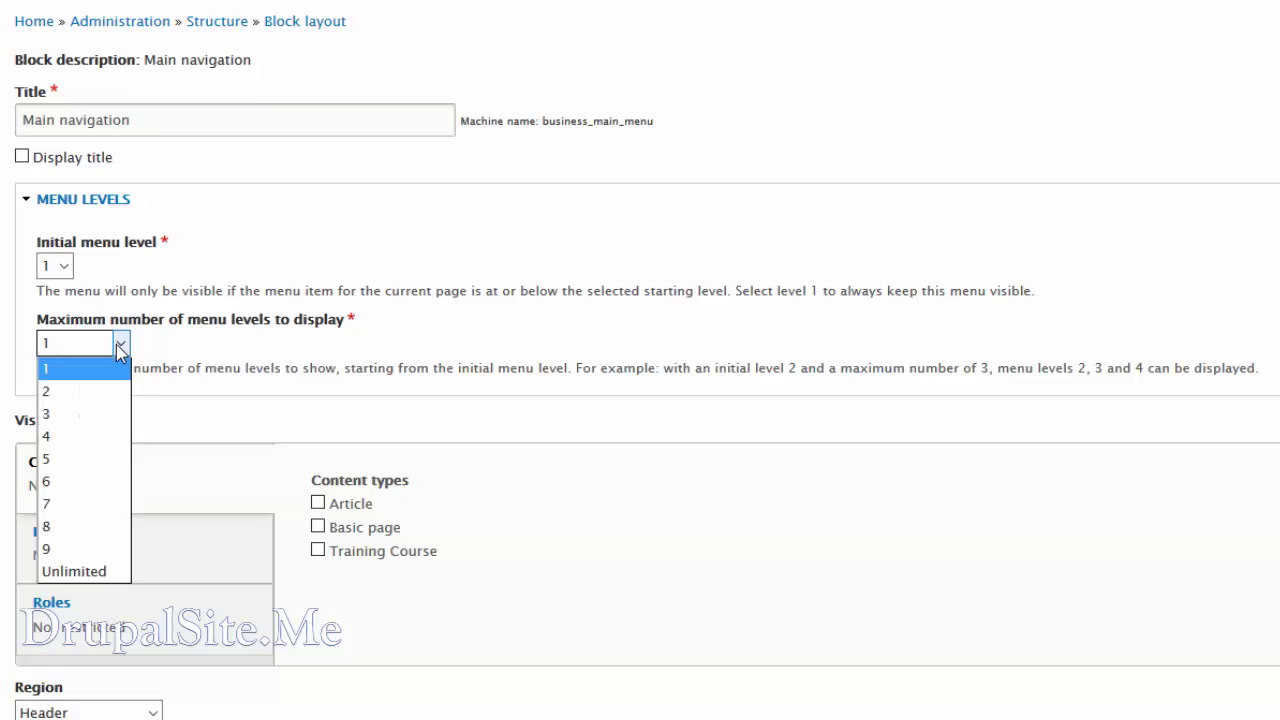
pyautogui.click(69, 413)
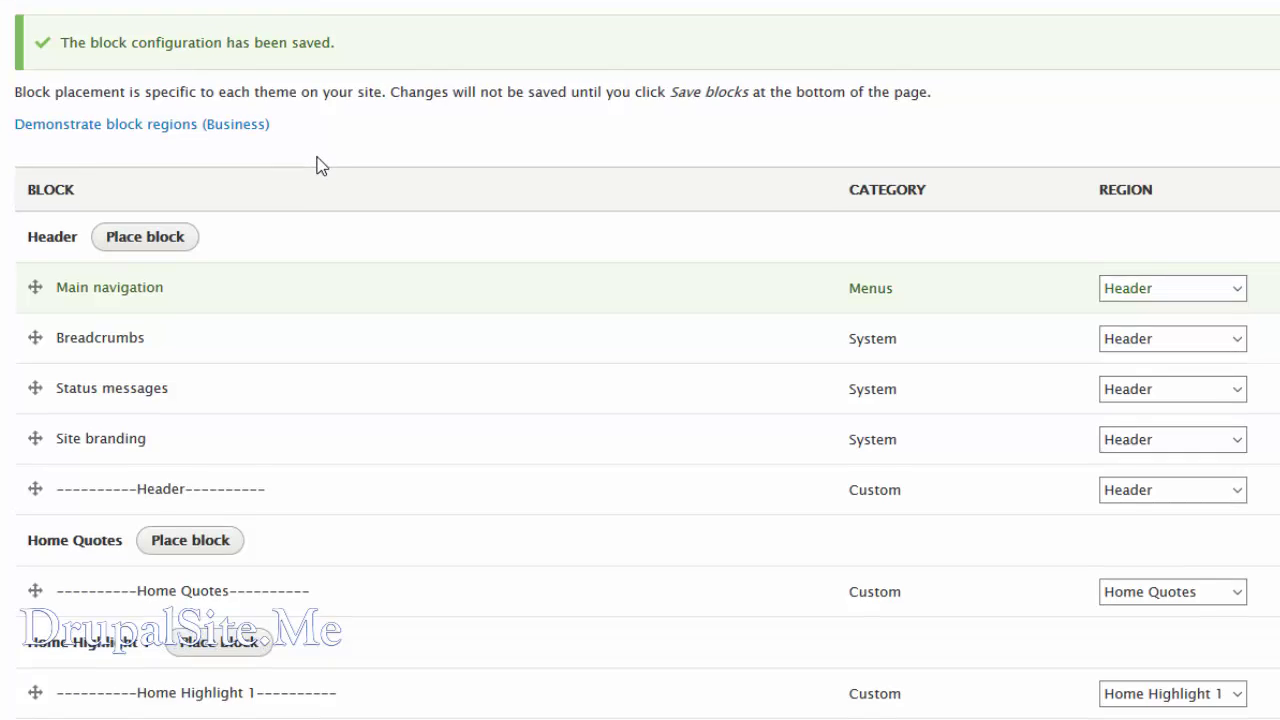
# - Go back to the front page to see the Business theme's multi-level main menu
pyautogui.scroll(2, 314, 160)
pyautogui.scroll(5, 306, 165)
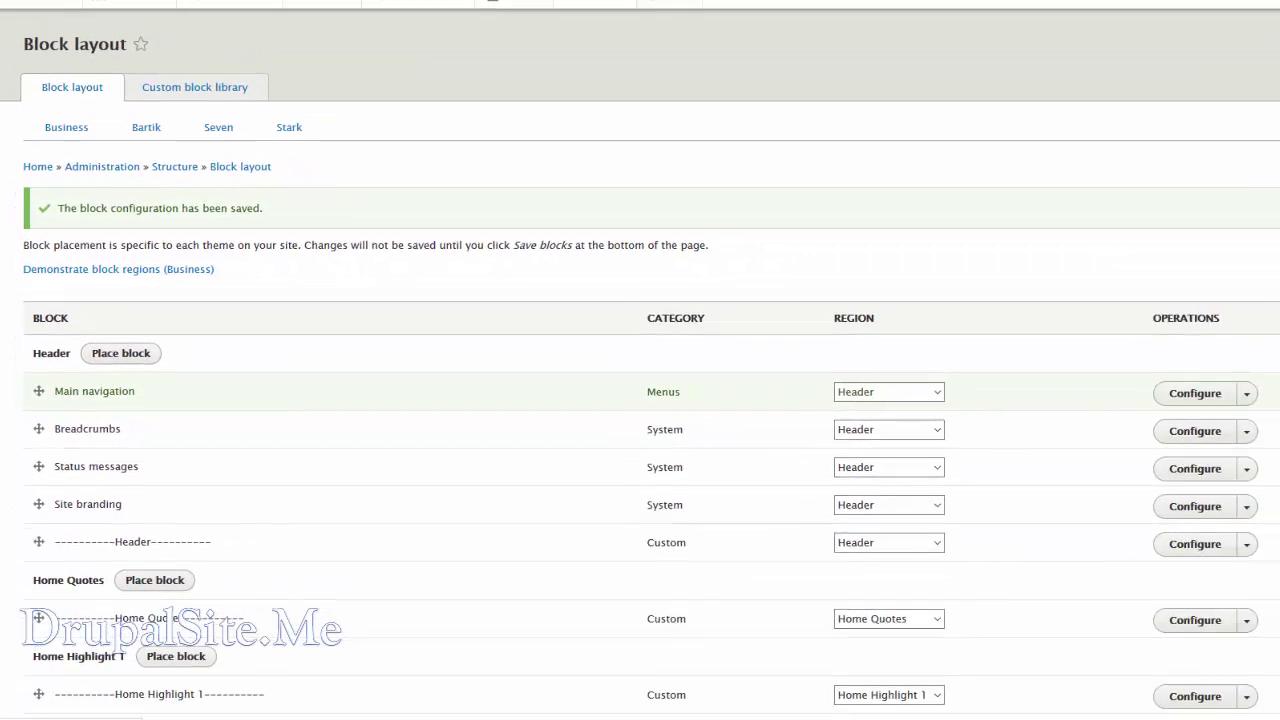
pyautogui.click(66, 4)
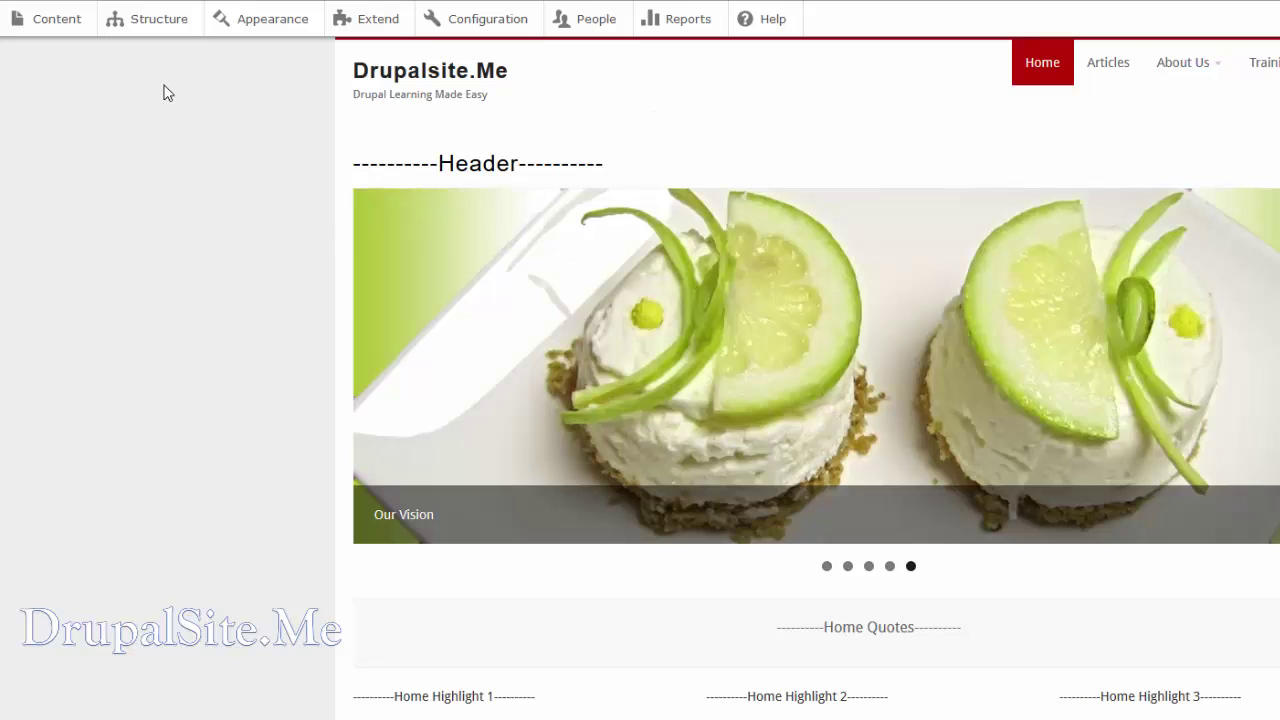
# - Set Bartik 8.1.1 as the default theme on the Appearance page
pyautogui.click(257, 21)
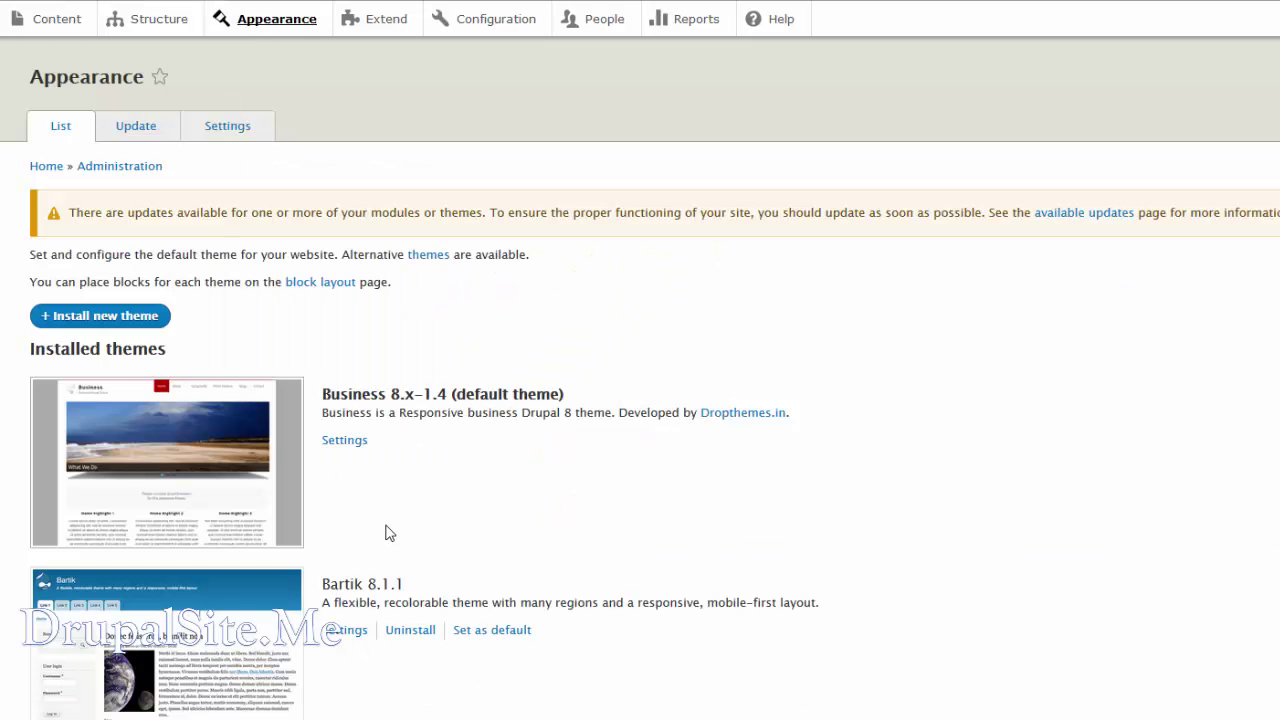
pyautogui.click(500, 635)
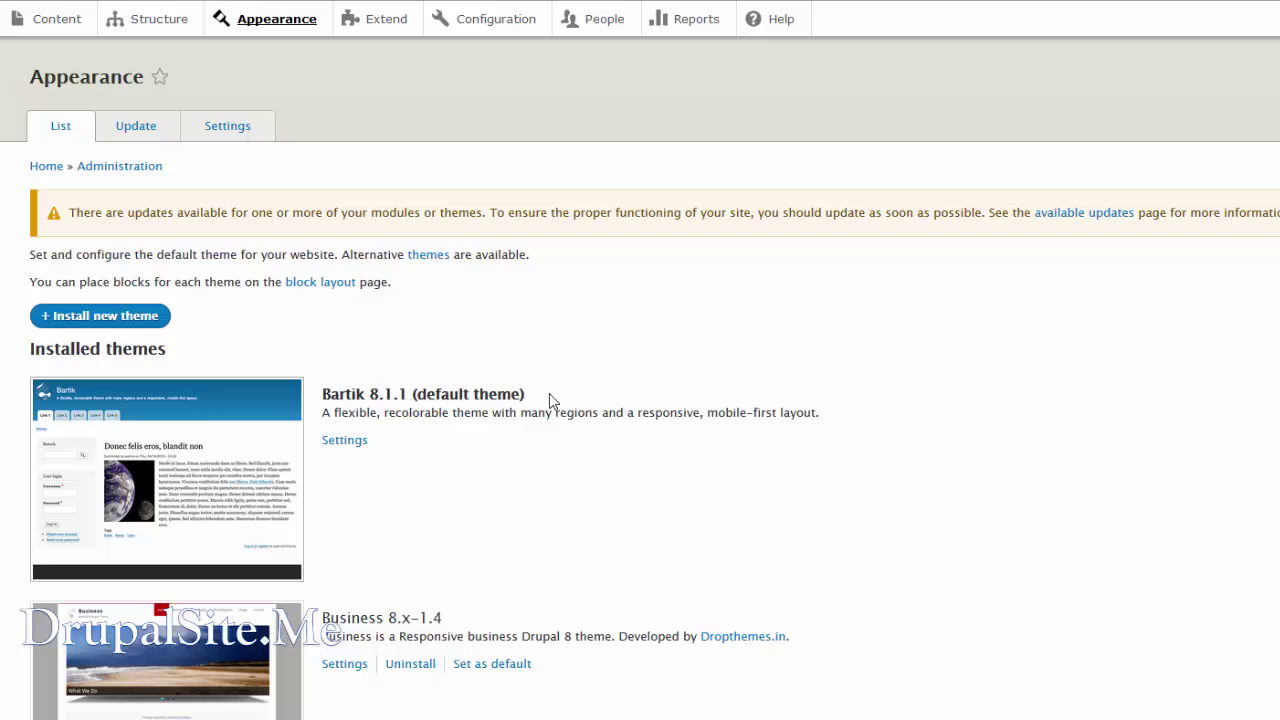
pyautogui.moveTo(549, 395); pyautogui.dragTo(318, 398)
# - Open the list of site menus under Structure > Menus
pyautogui.click(472, 467)
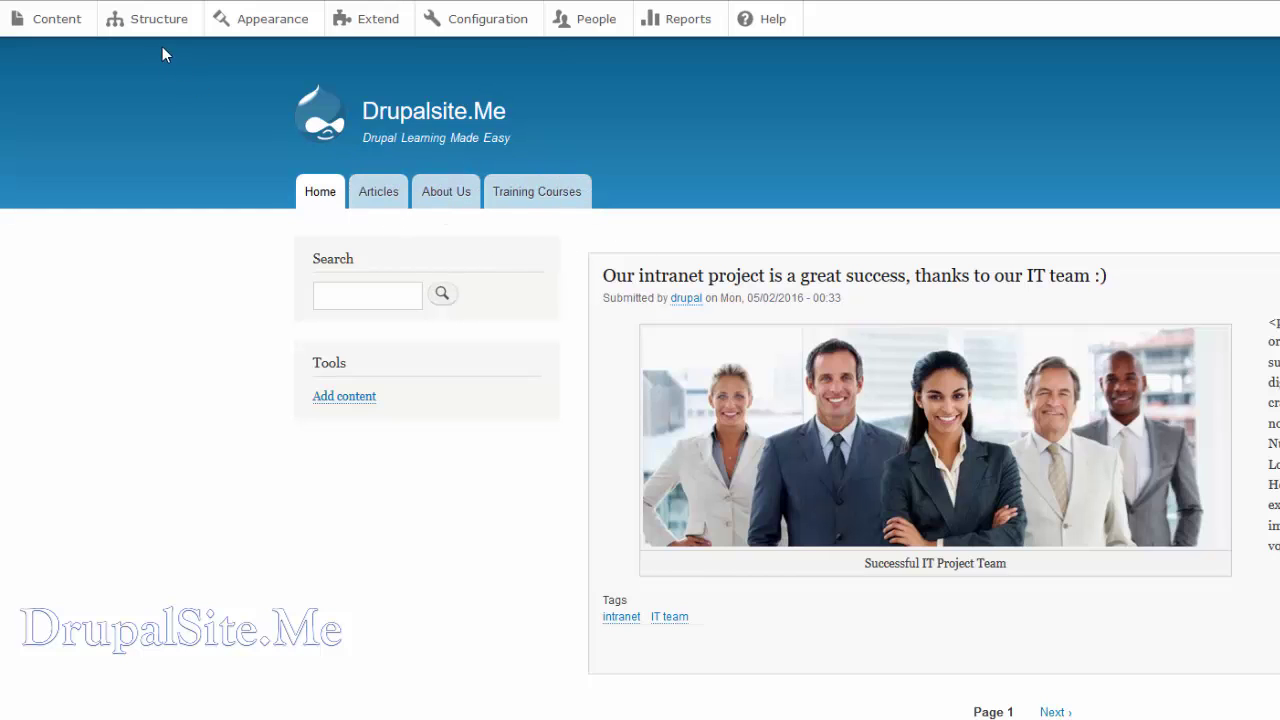
pyautogui.click(145, 22)
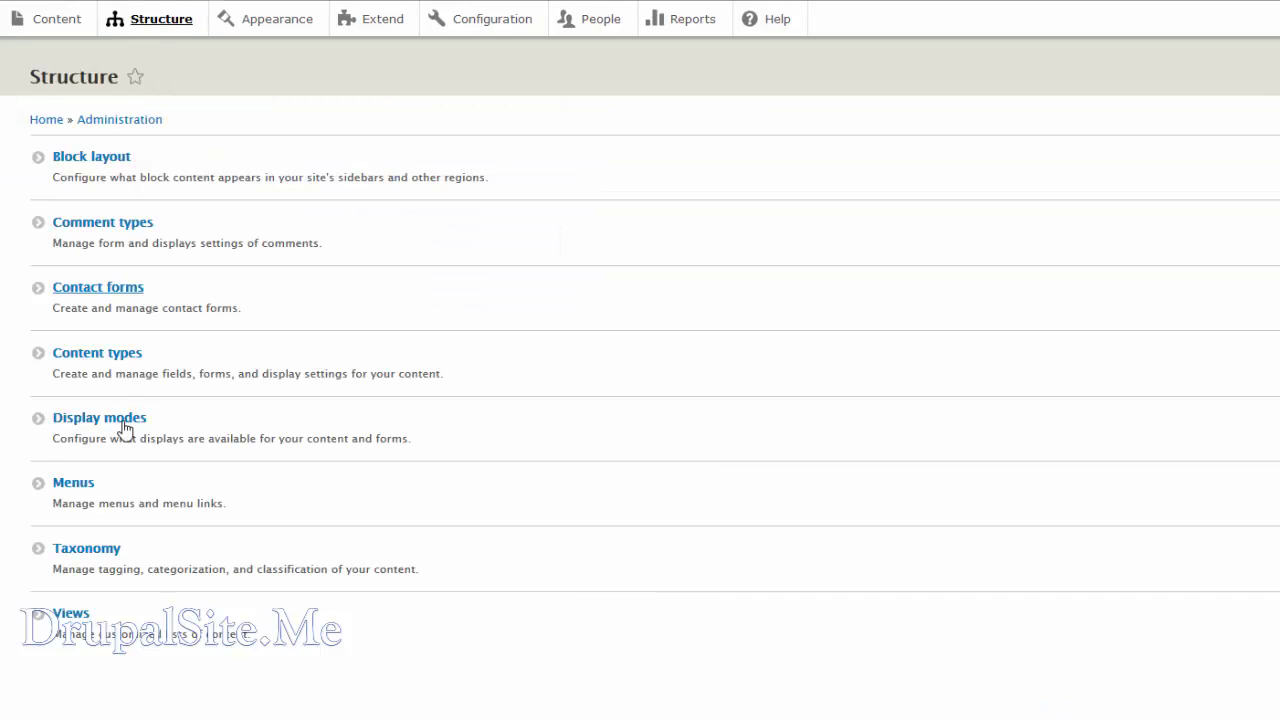
pyautogui.click(74, 484)
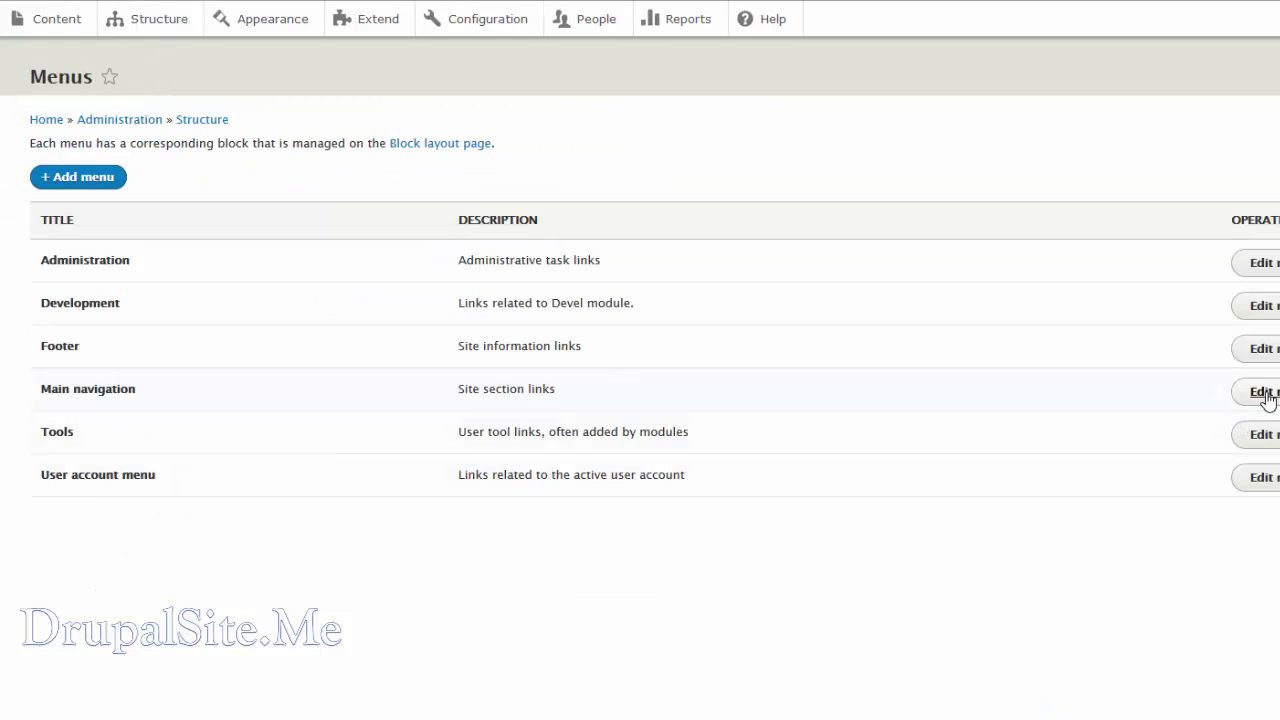
pyautogui.scroll(-2, 677, 501)
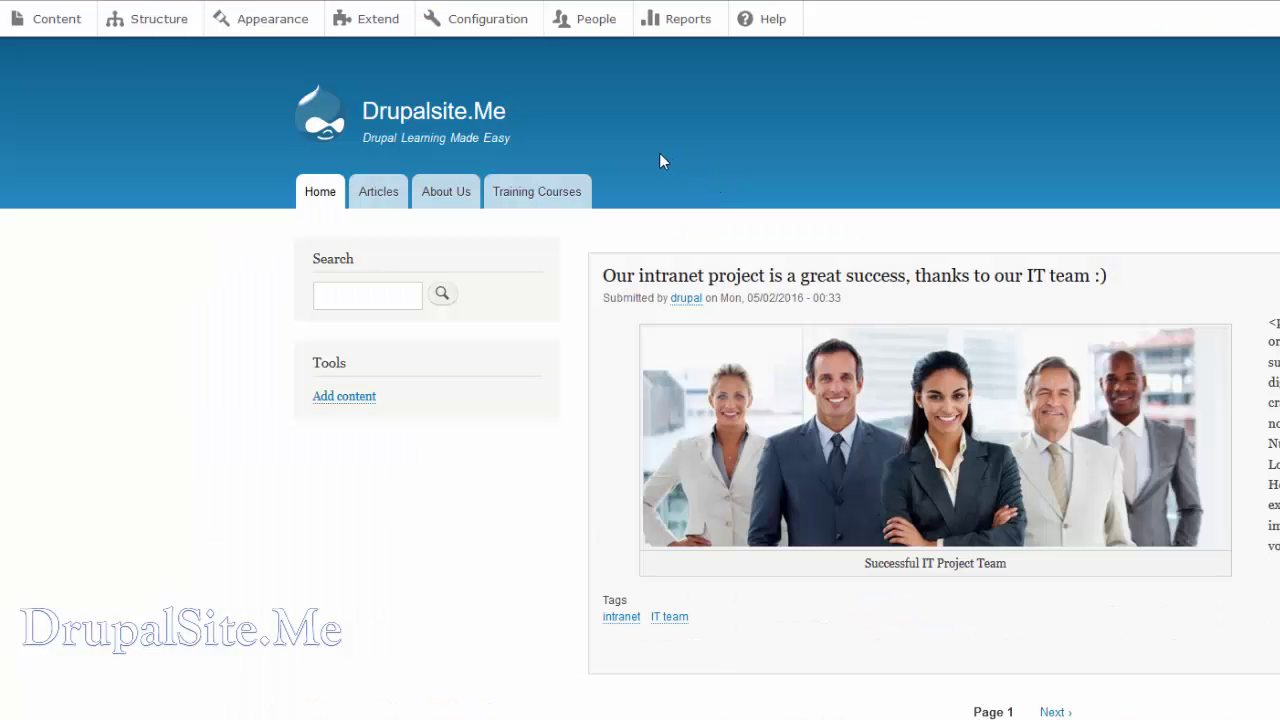
# - Set Business 8.x-1.4 back as the default theme on the Appearance page
pyautogui.click(278, 28)
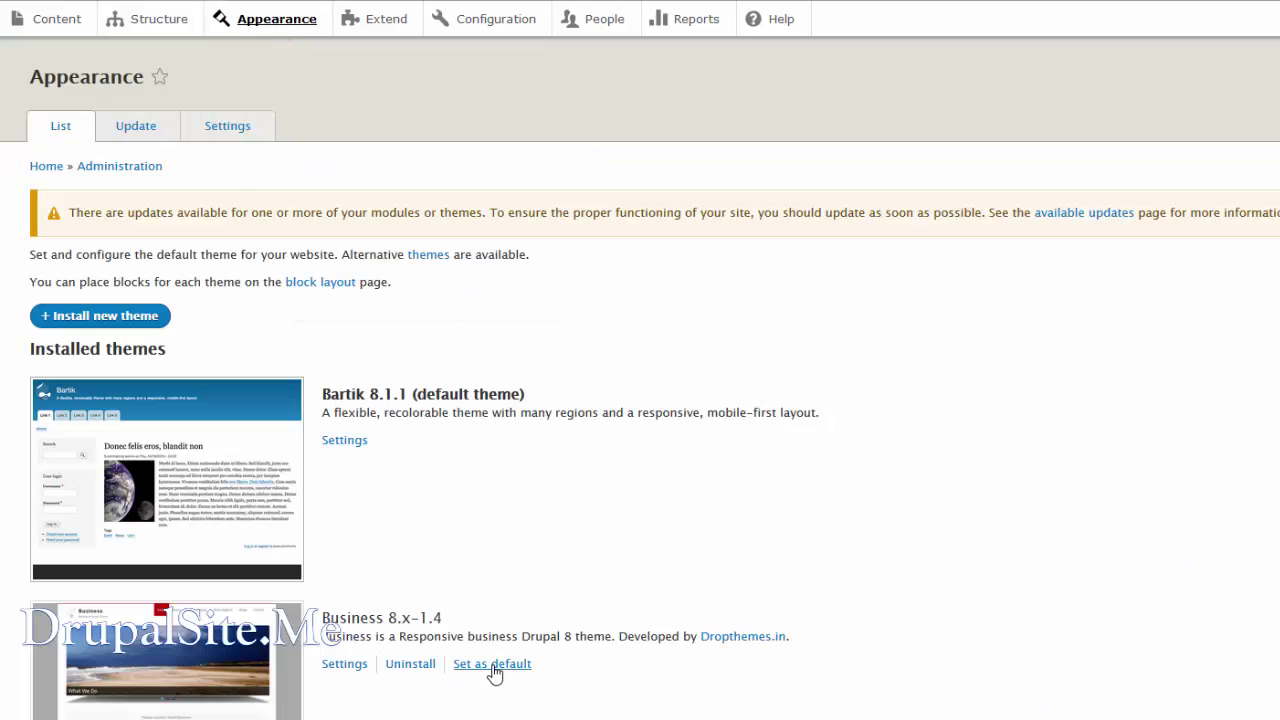
pyautogui.click(494, 666)
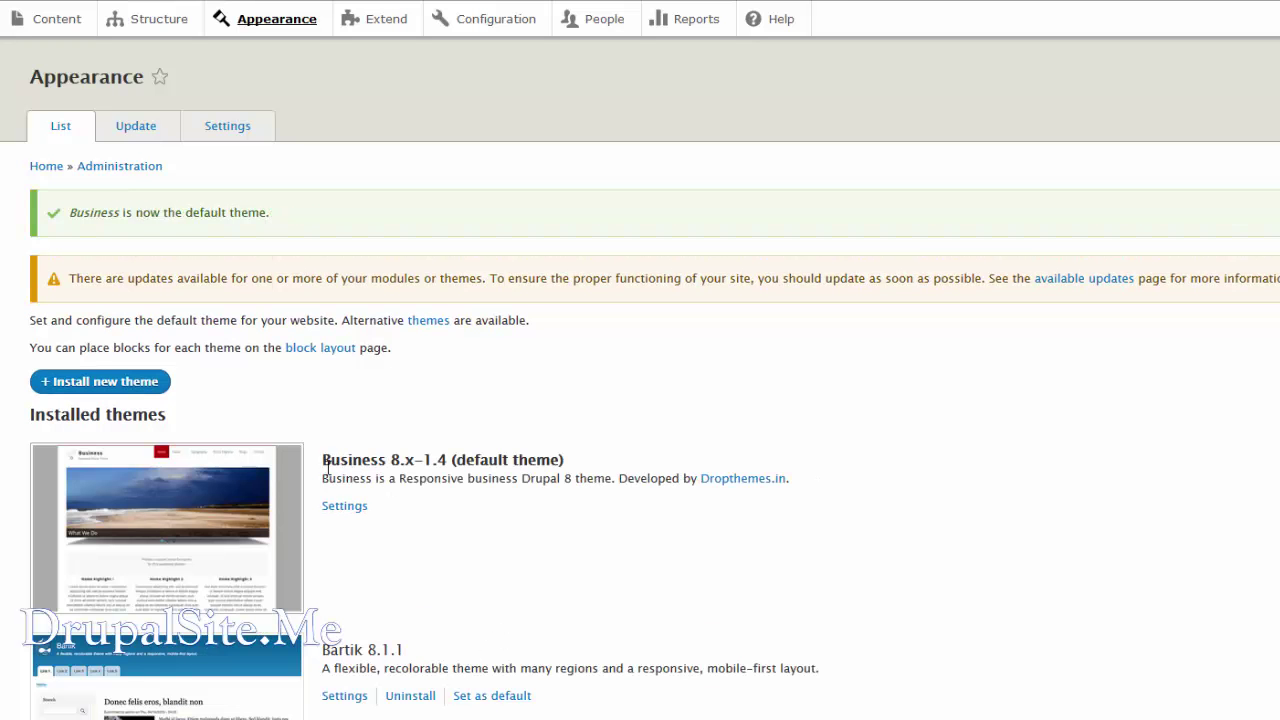
pyautogui.moveTo(327, 466); pyautogui.dragTo(604, 470)
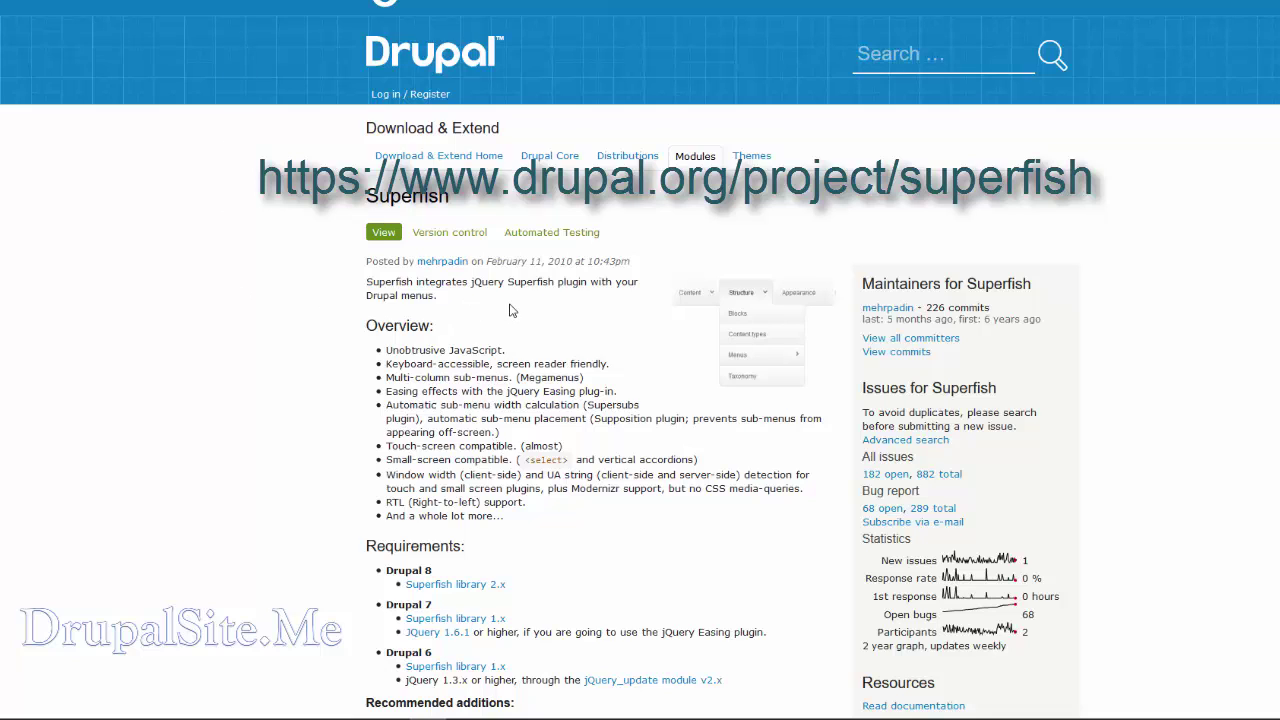
pyautogui.moveTo(465, 280); pyautogui.dragTo(474, 310)
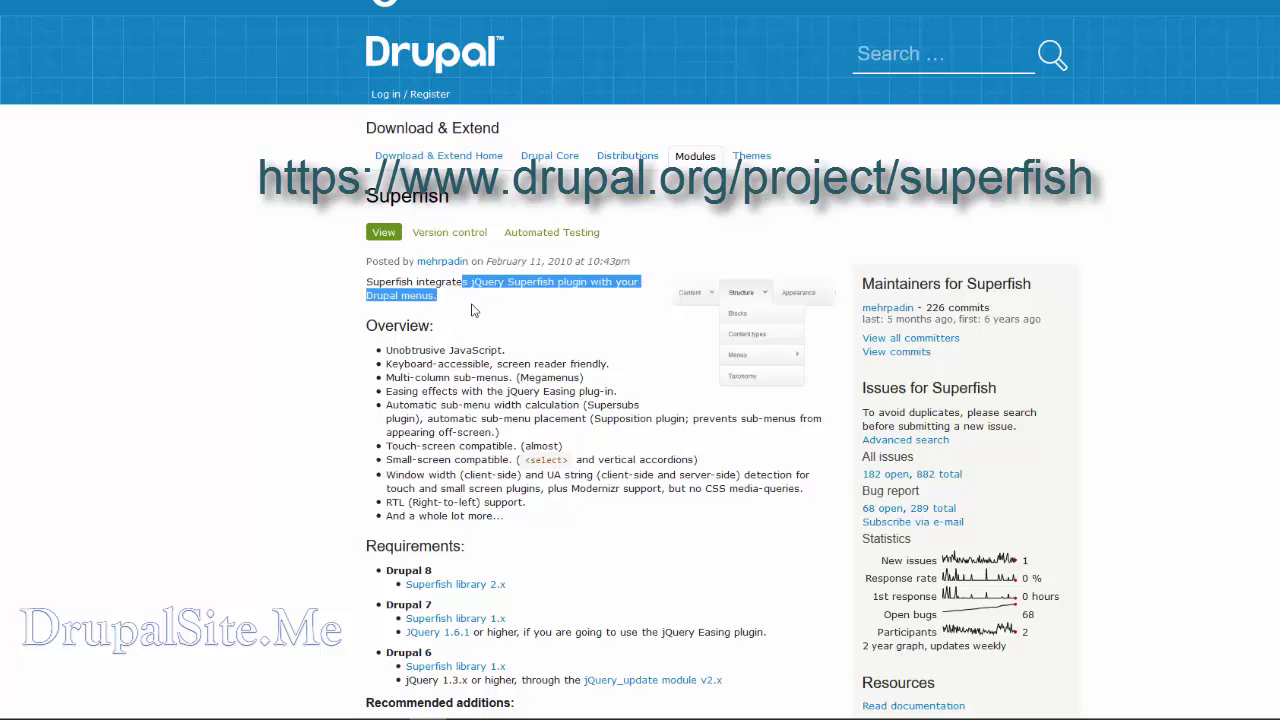
pyautogui.click(474, 313)
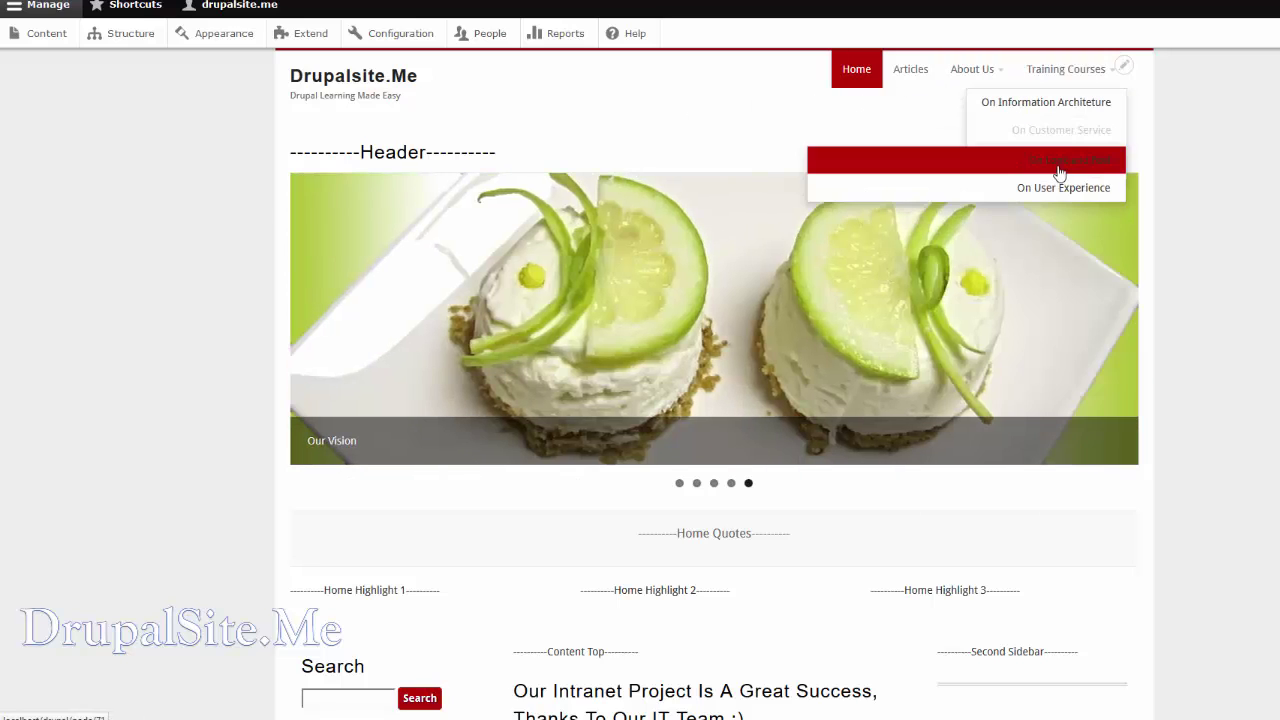
pyautogui.click(1124, 66)
pyautogui.click(1090, 90)
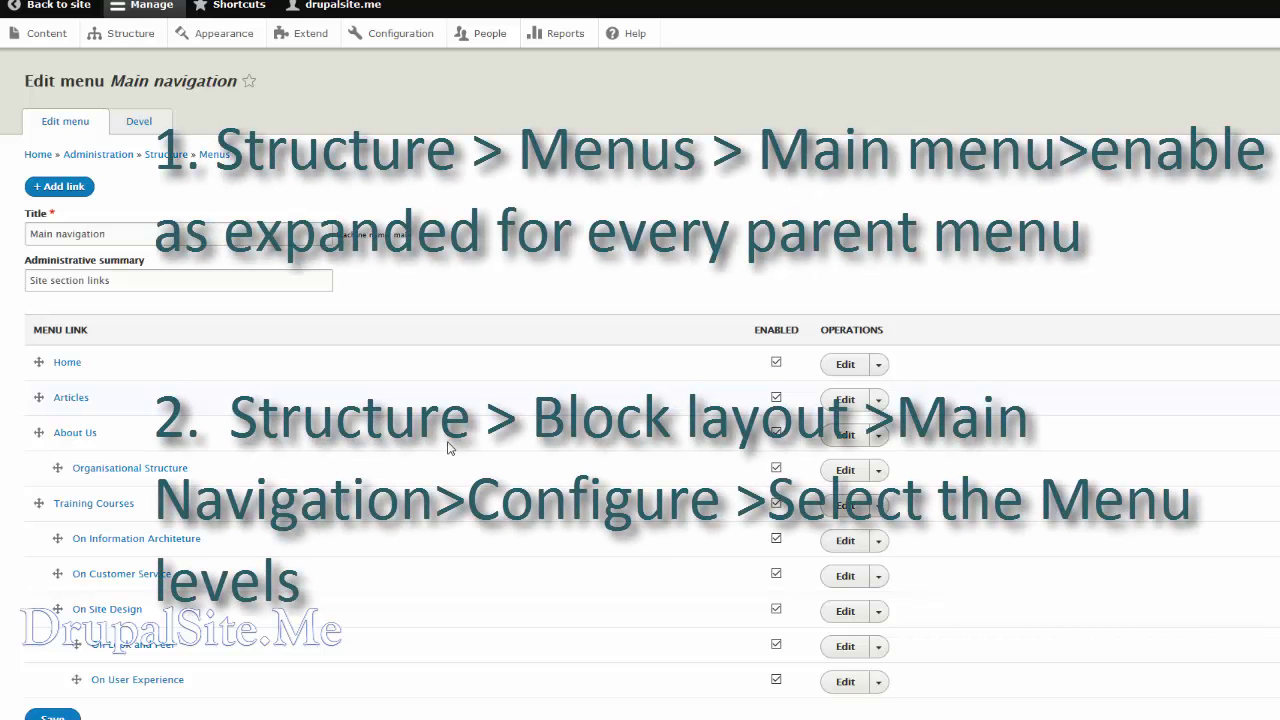
pyautogui.click(845, 437)
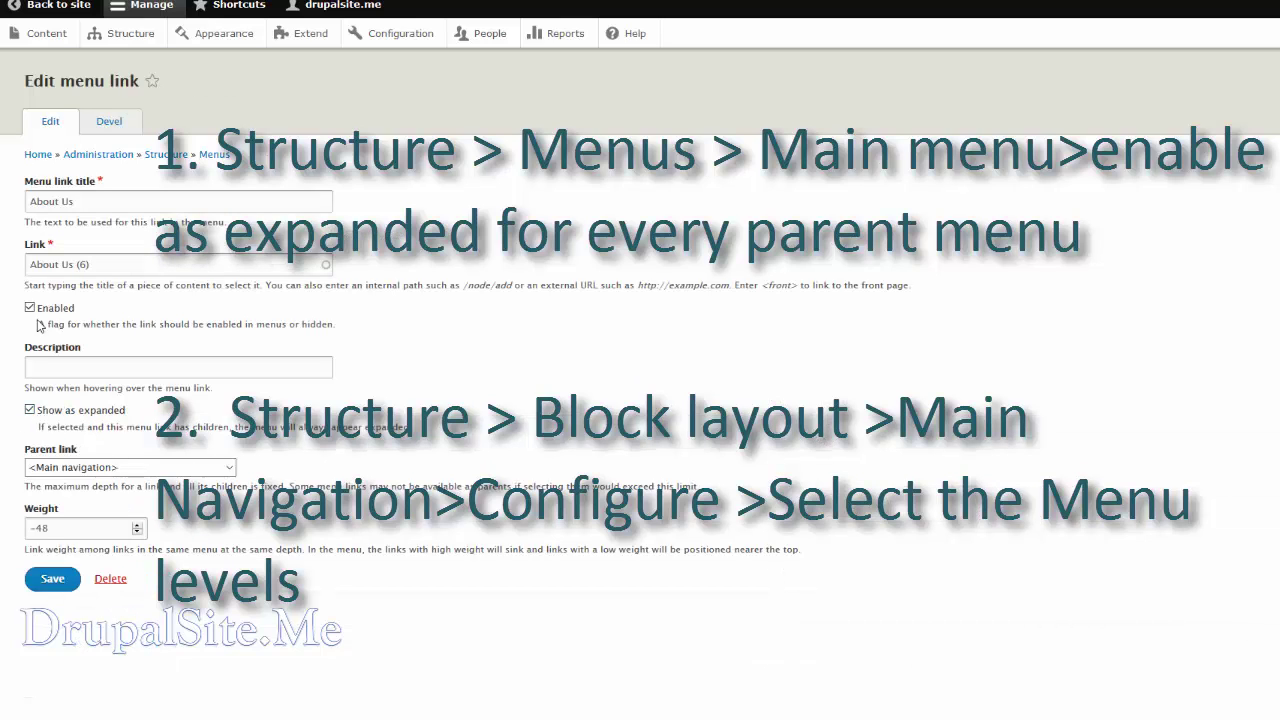
pyautogui.click(128, 36)
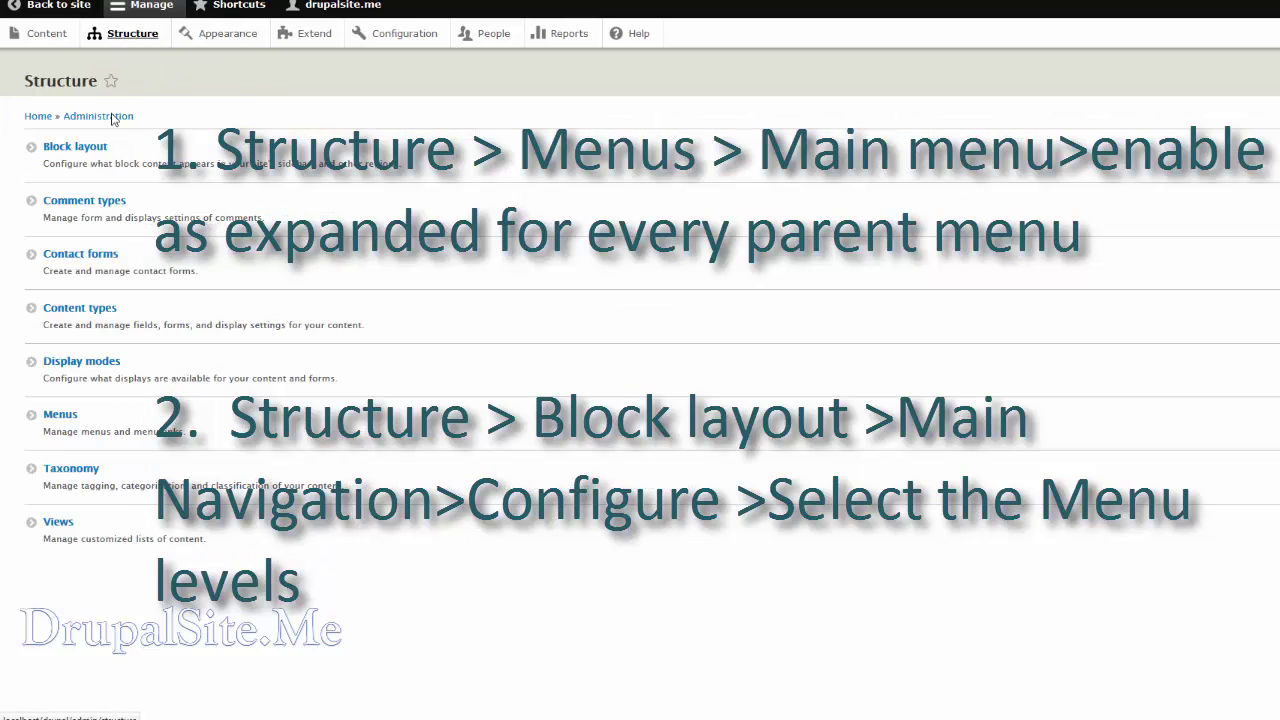
pyautogui.click(70, 148)
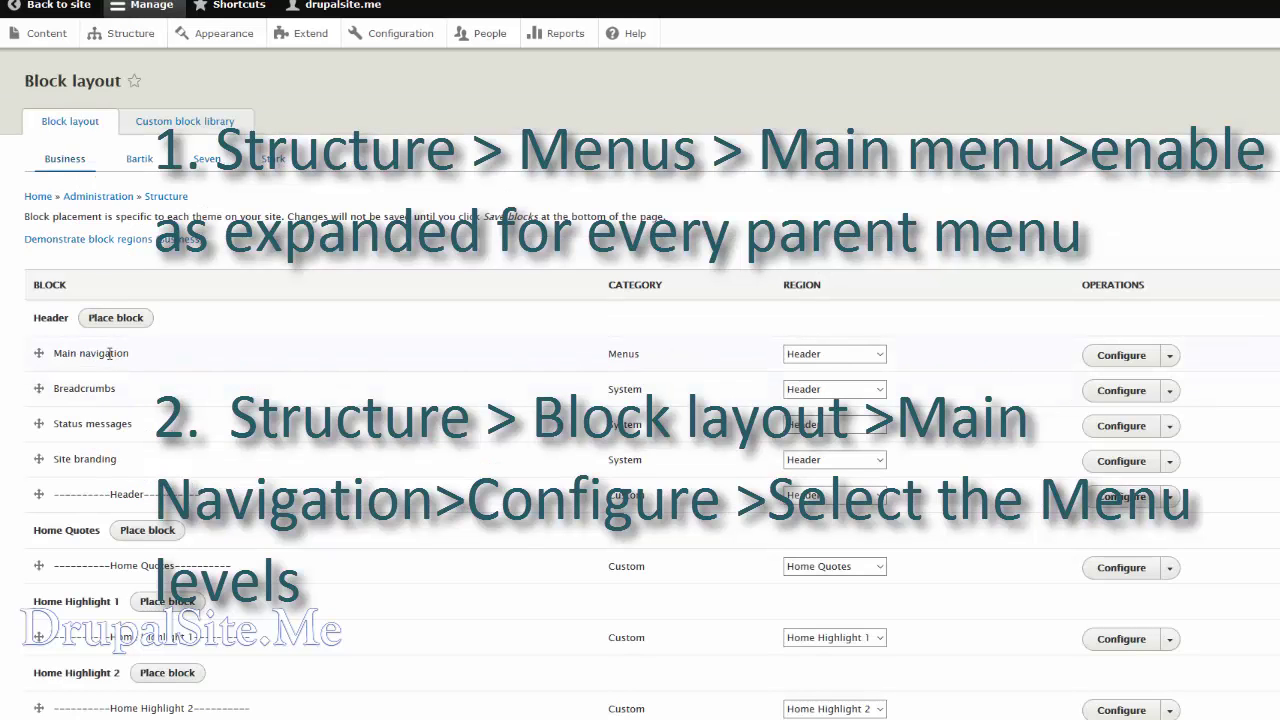
pyautogui.click(1136, 364)
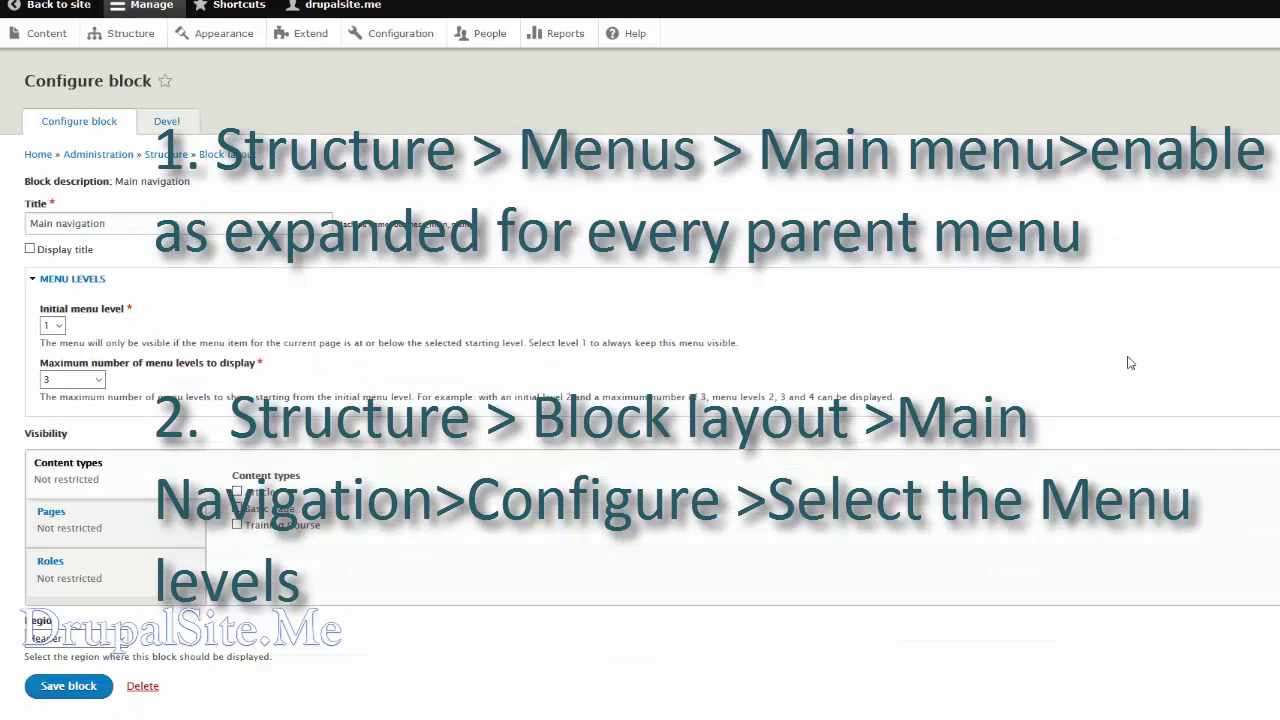